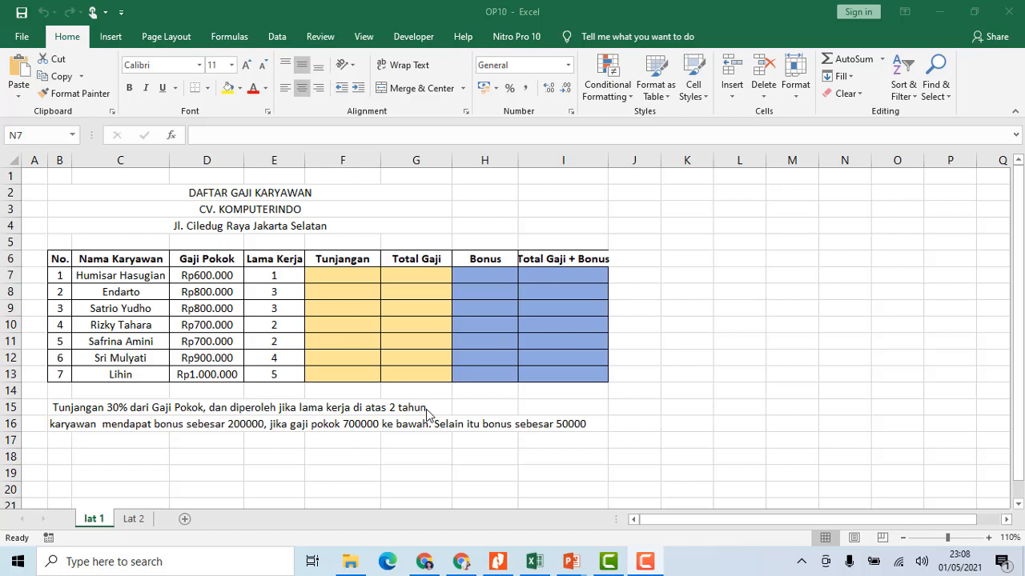
Enter the allowance formula =IF(E7>2;30%*D7;0) in F7 and fill the Tunjangan column down to F13
{"action": "left_click", "coordinate": [349, 275]}
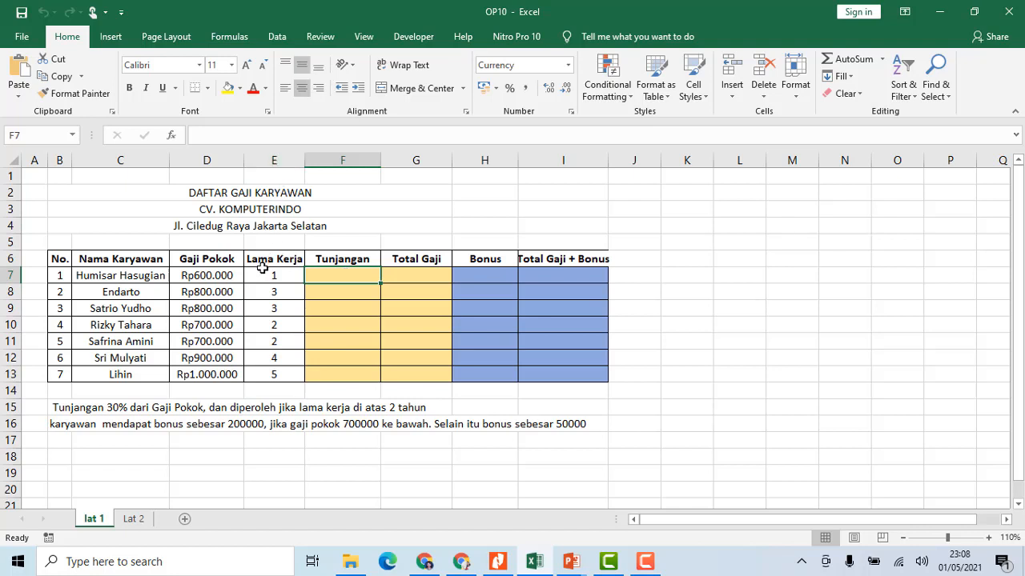
{"action": "double_click", "coordinate": [325, 276]}
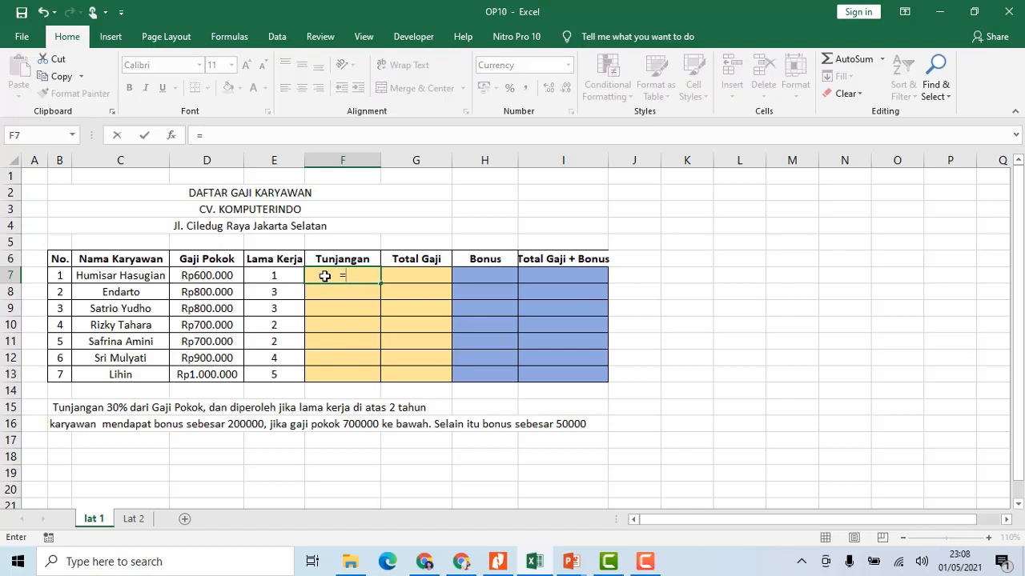
{"action": "type", "text": "=if"}
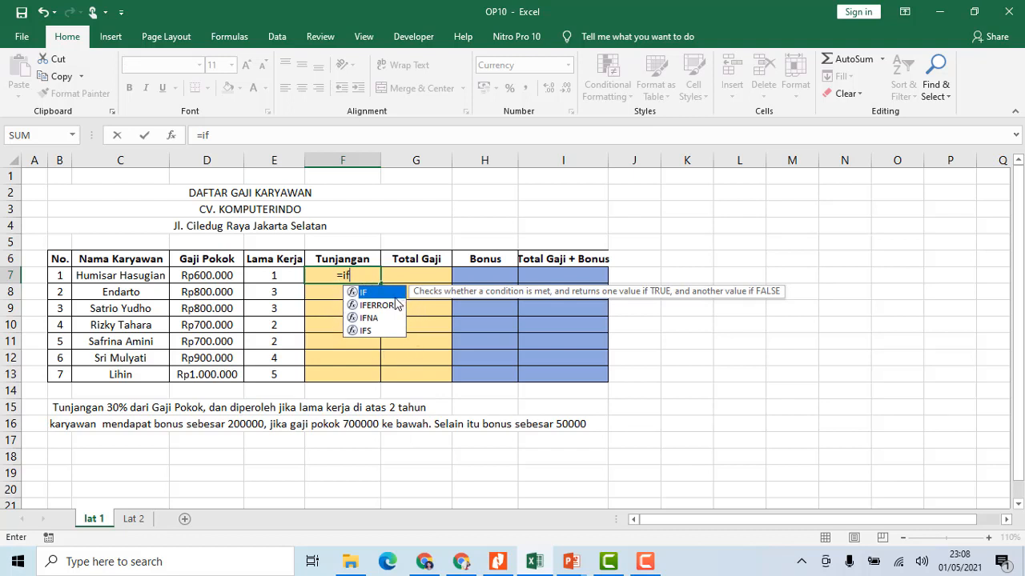
{"action": "type", "text": "("}
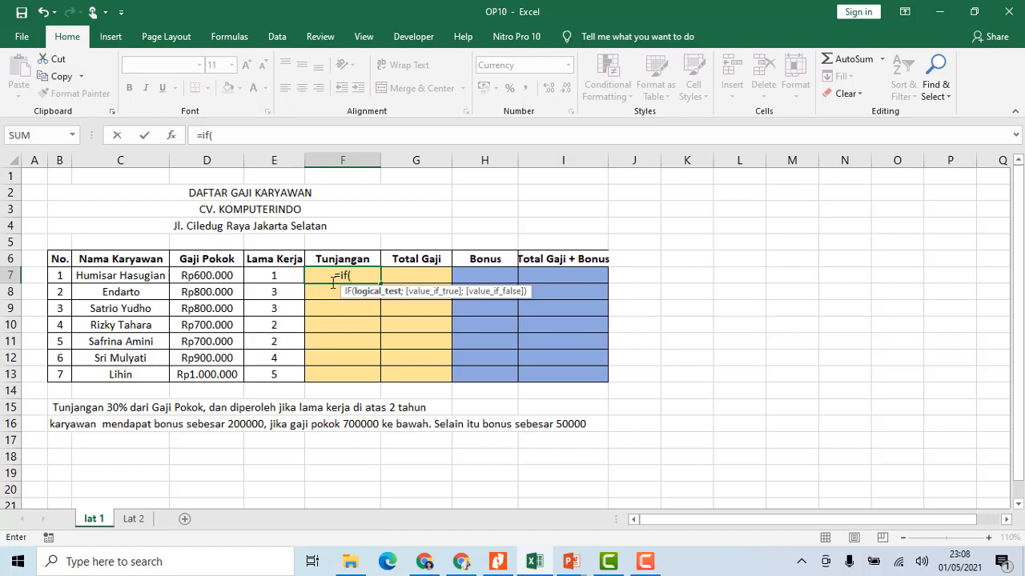
{"action": "left_click", "coordinate": [279, 275]}
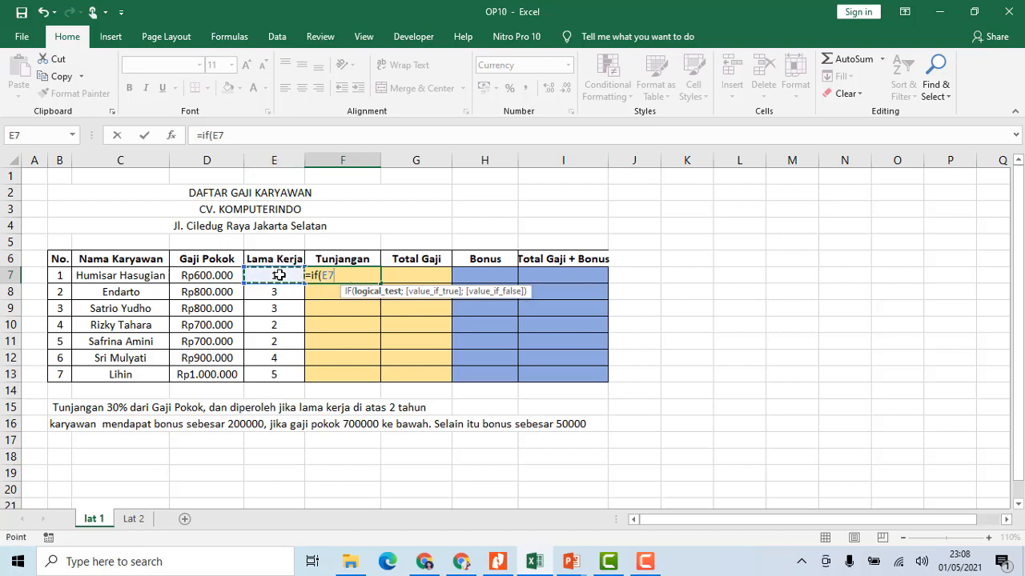
{"action": "type", "text": "="}
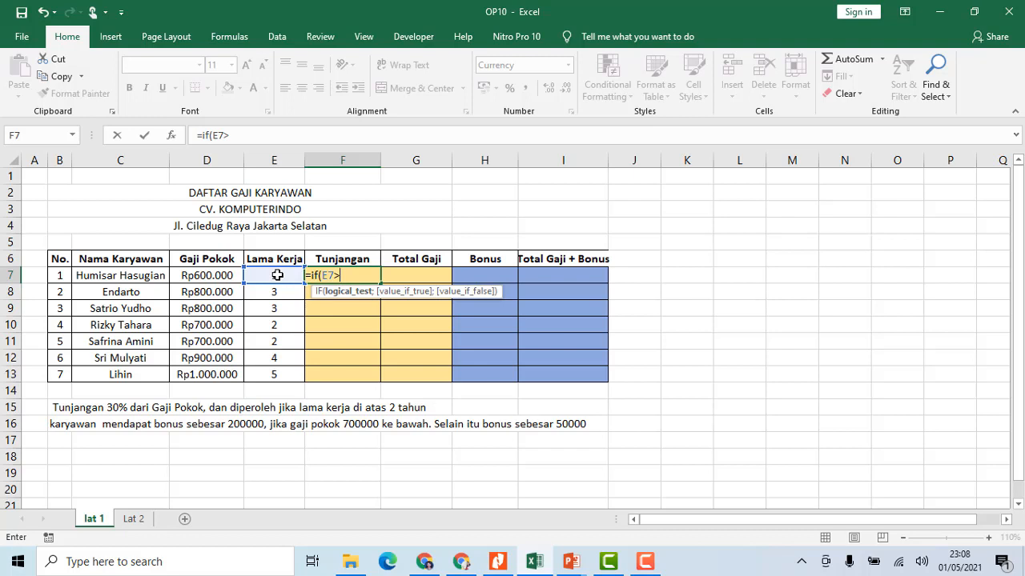
{"action": "type", "text": "2;"}
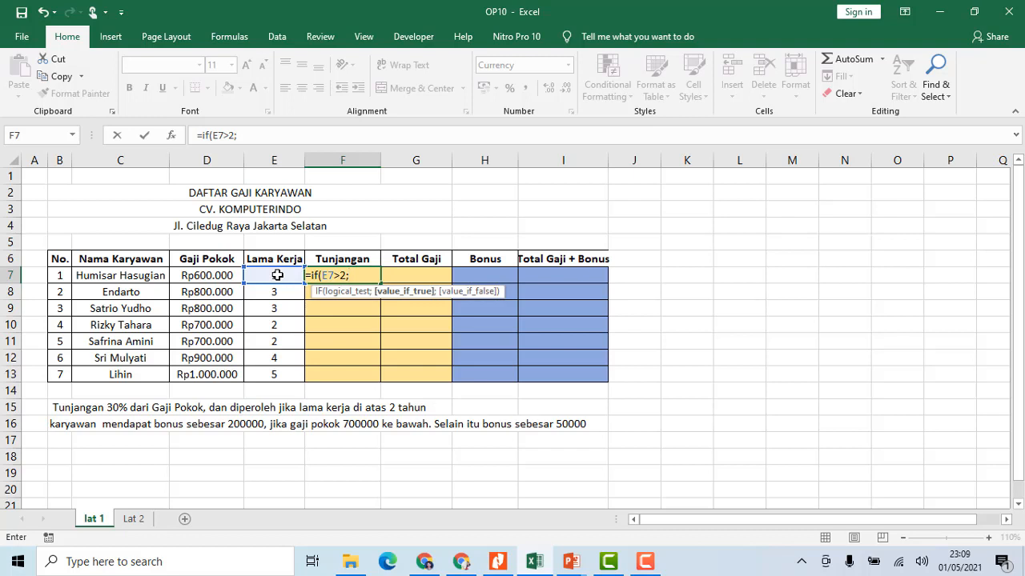
{"action": "type", "text": "30%*"}
{"action": "left_click", "coordinate": [198, 273]}
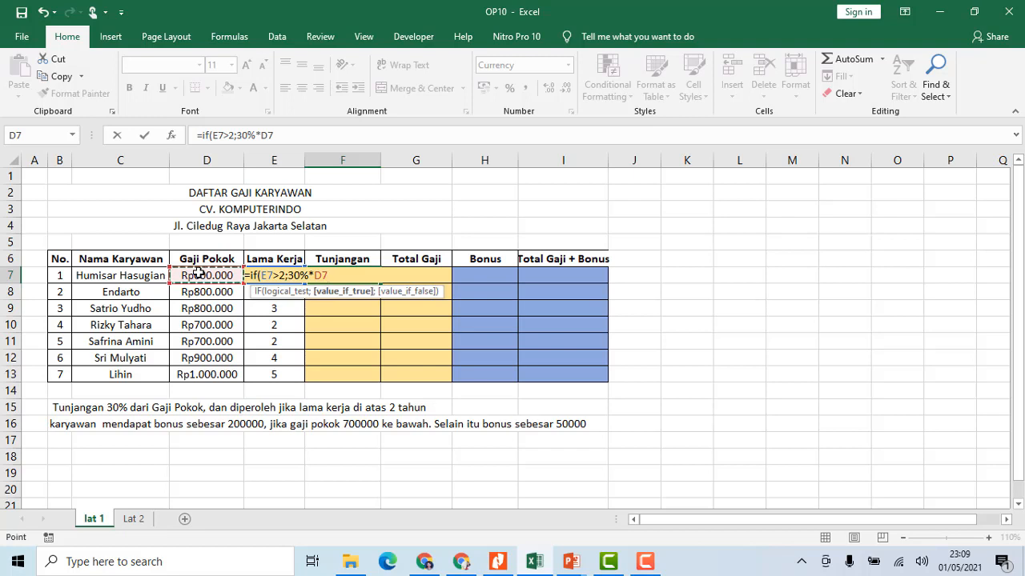
{"action": "type", "text": ";"}
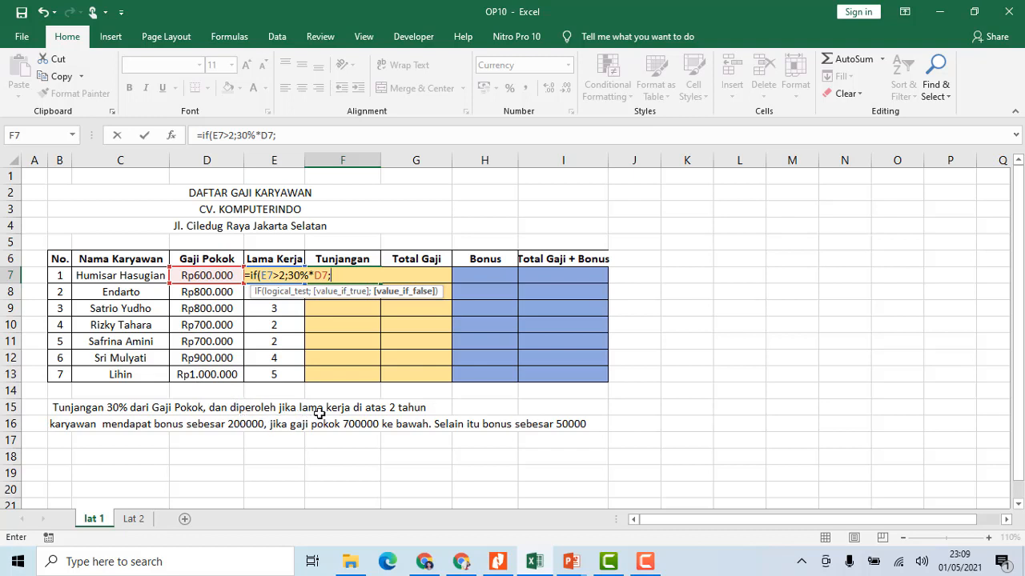
{"action": "type", "text": "0)"}
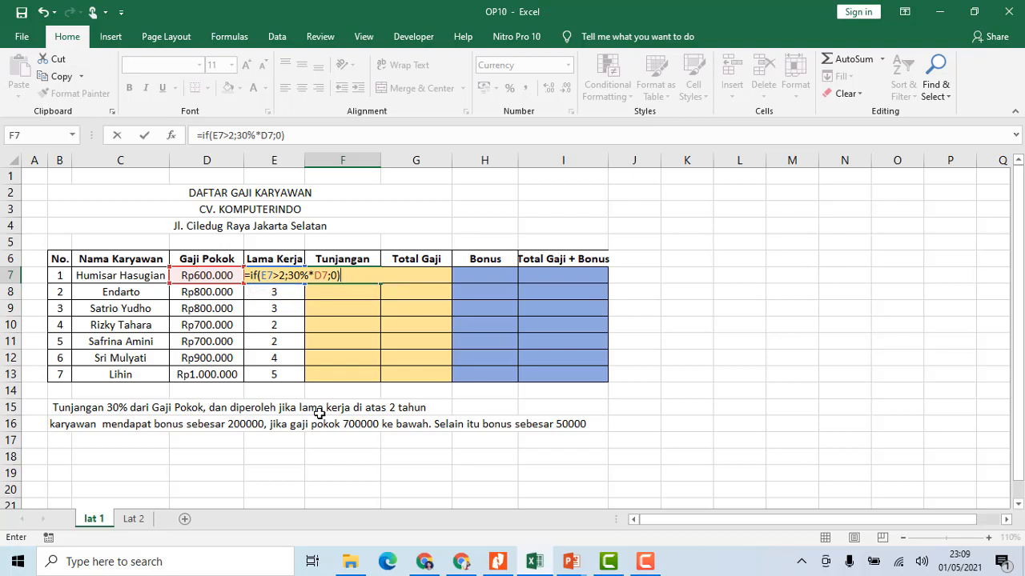
{"action": "key", "text": "Return"}
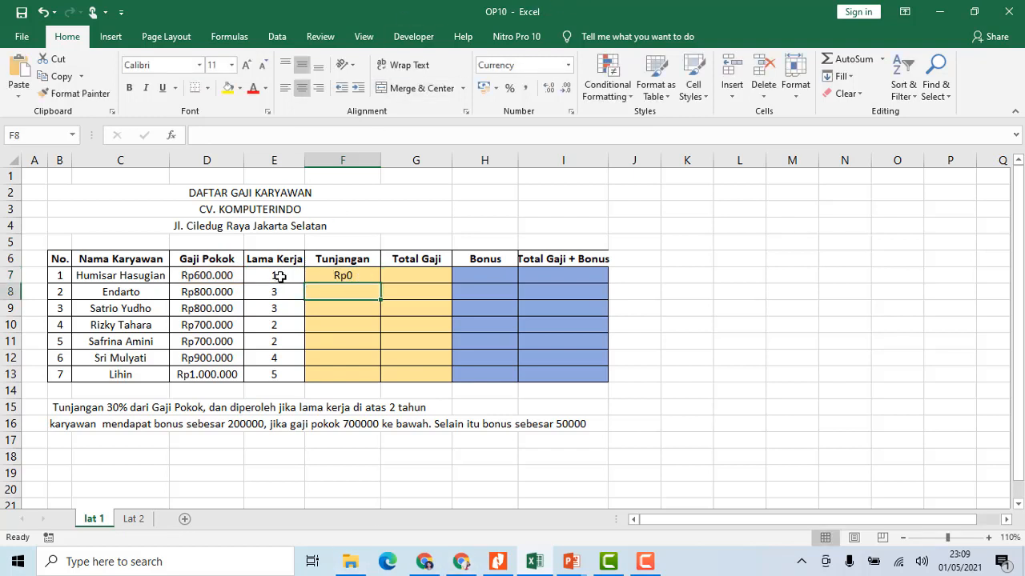
{"action": "left_click", "coordinate": [340, 276]}
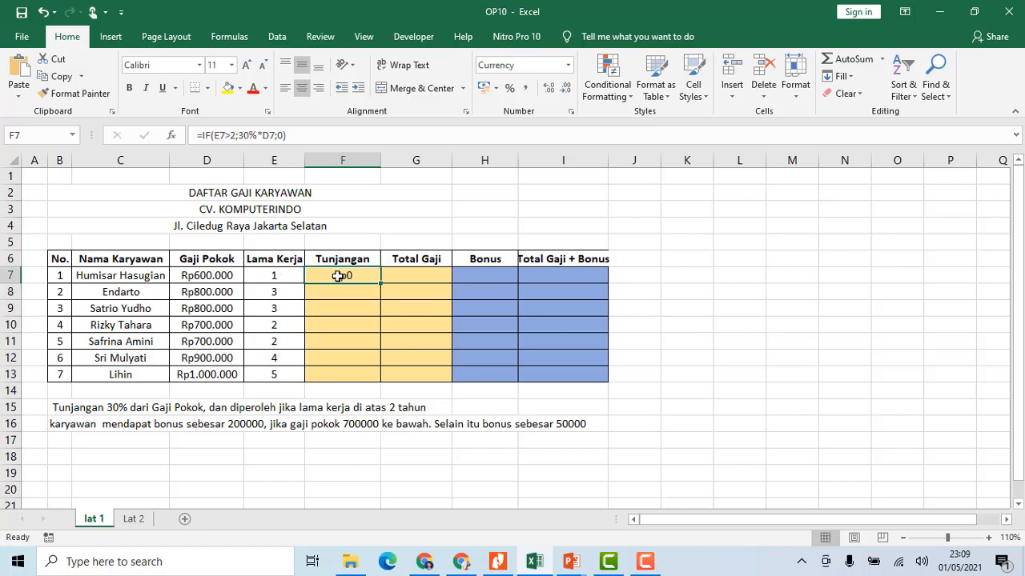
{"action": "double_click", "coordinate": [381, 283]}
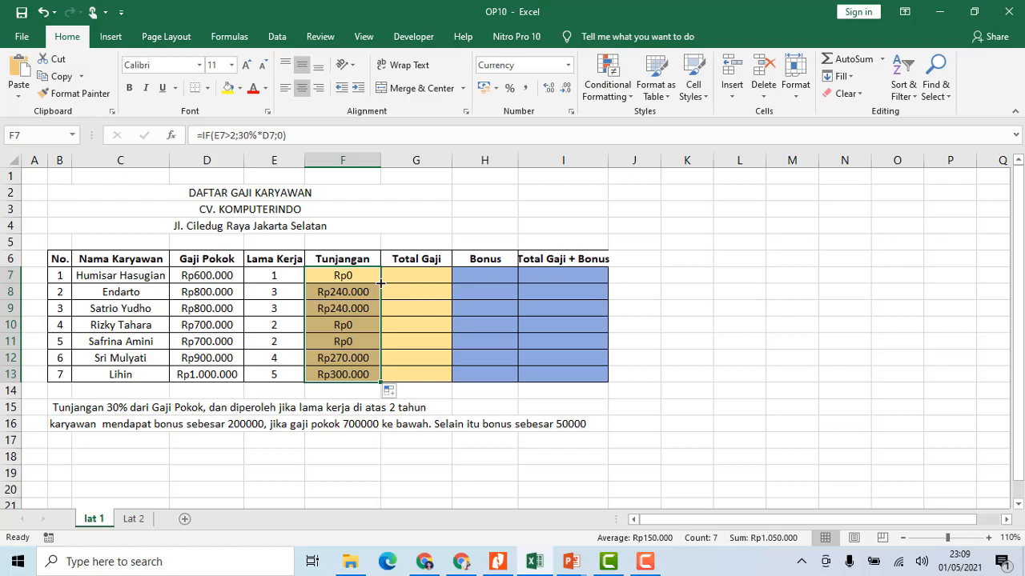
Calculate Total Gaji in G7 with =D7+F7 and fill the formula down to G13
{"action": "left_click", "coordinate": [414, 272]}
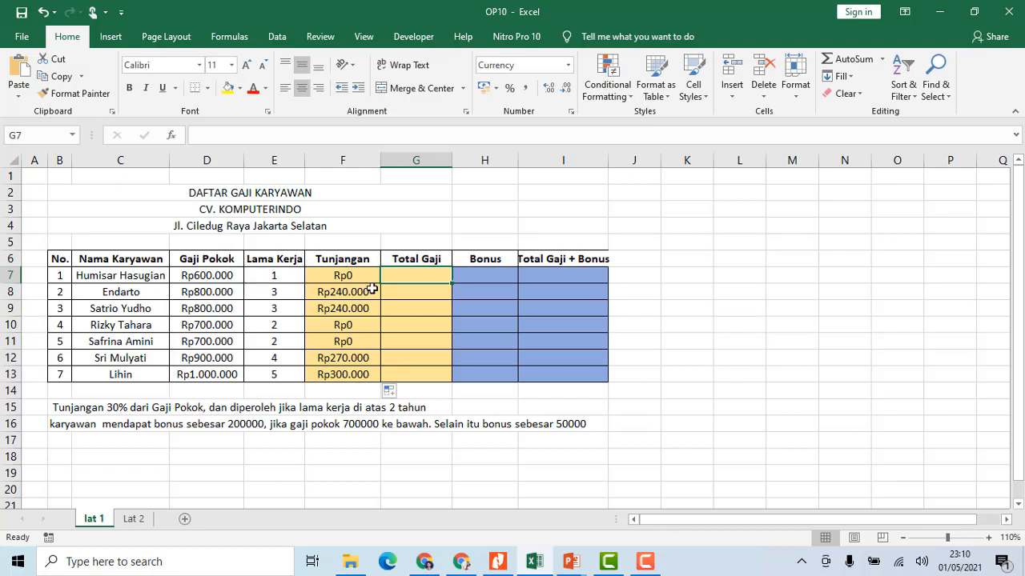
{"action": "type", "text": "="}
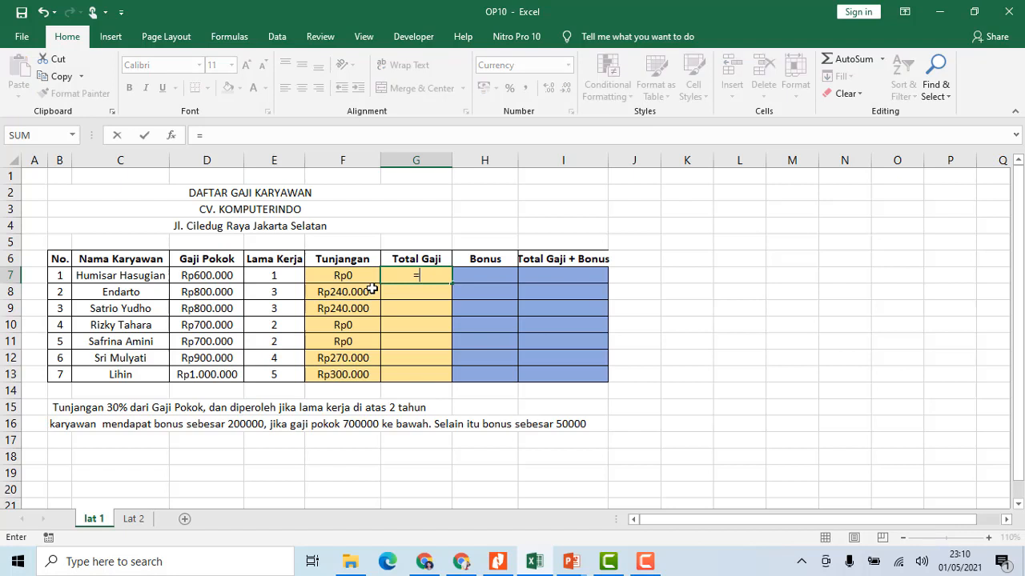
{"action": "left_click", "coordinate": [217, 271]}
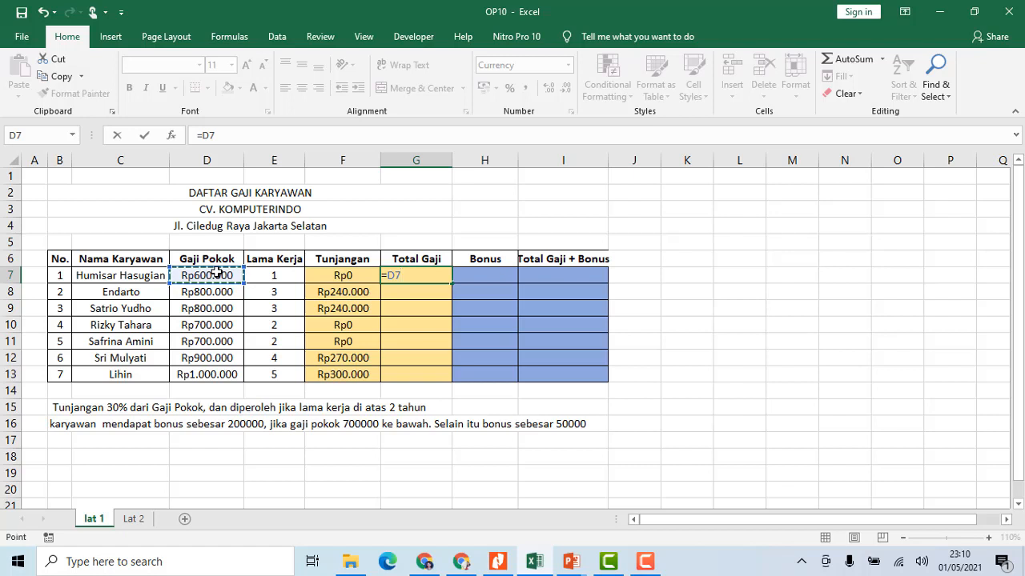
{"action": "type", "text": "+"}
{"action": "left_click", "coordinate": [323, 278]}
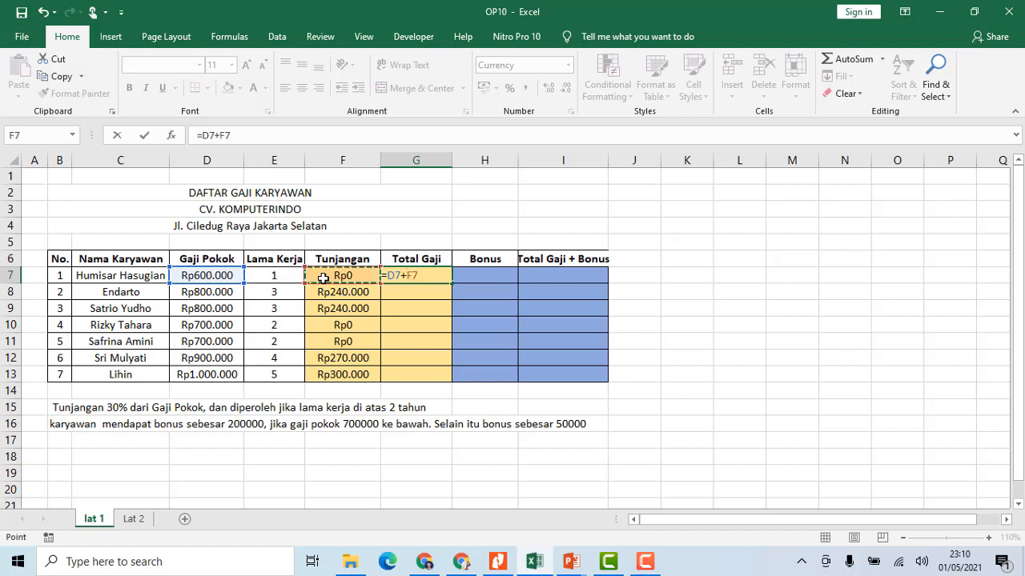
{"action": "key", "text": "Return"}
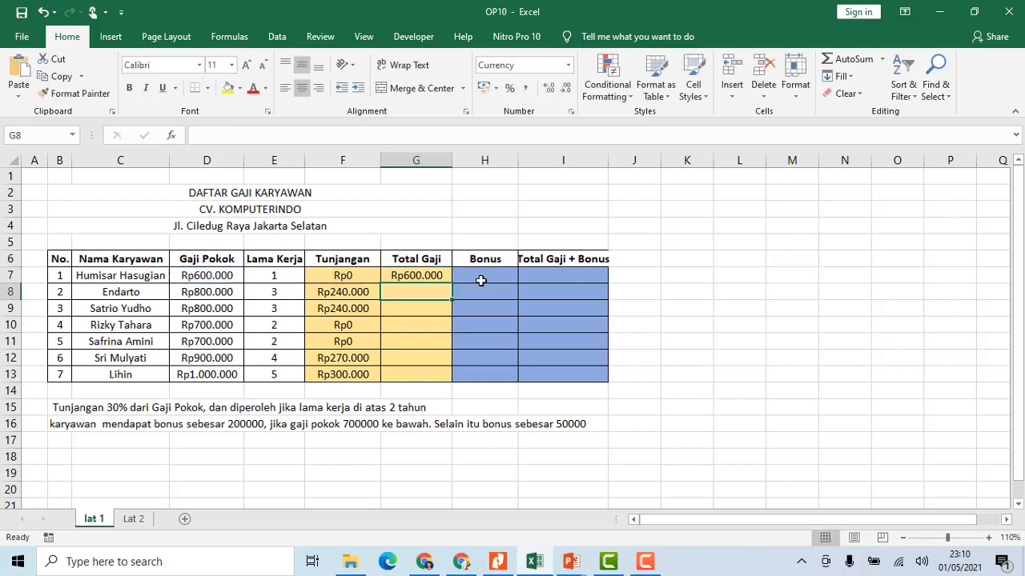
{"action": "left_click", "coordinate": [437, 275]}
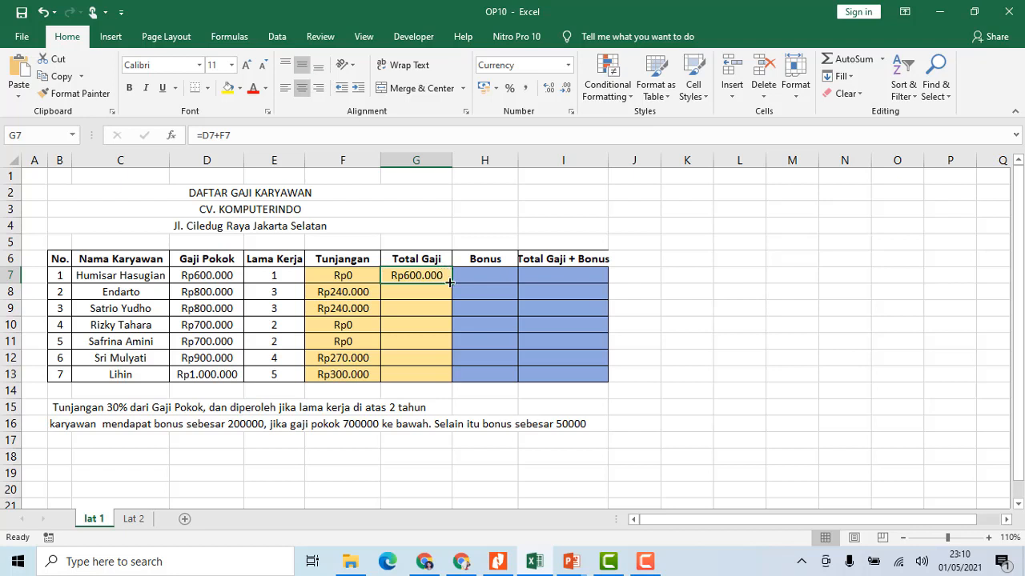
{"action": "double_click", "coordinate": [449, 282]}
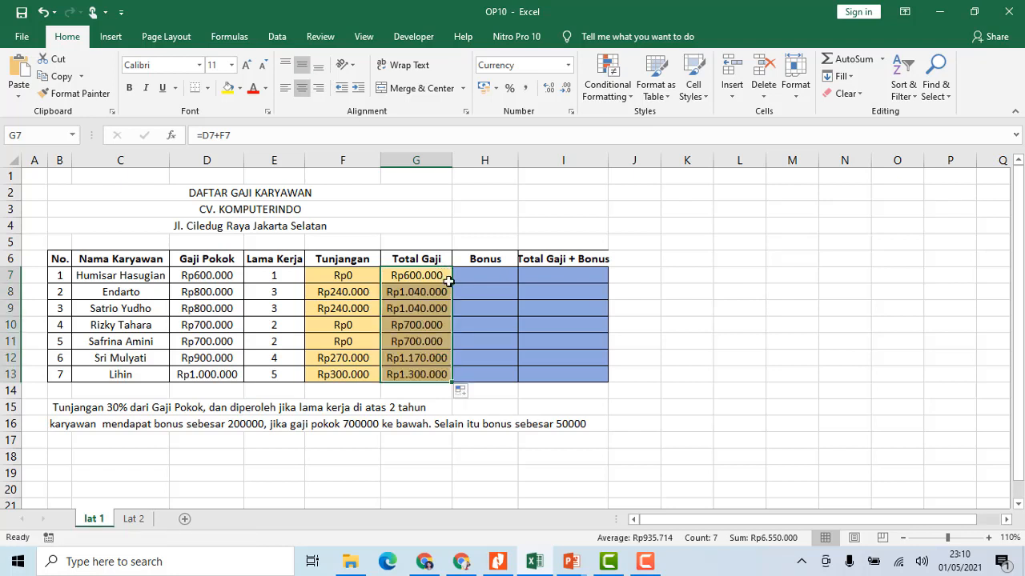
Enter the bonus formula =IF(D7<700000;200000;50000) in H7 and fill the Bonus column down to H13
{"action": "left_click", "coordinate": [468, 274]}
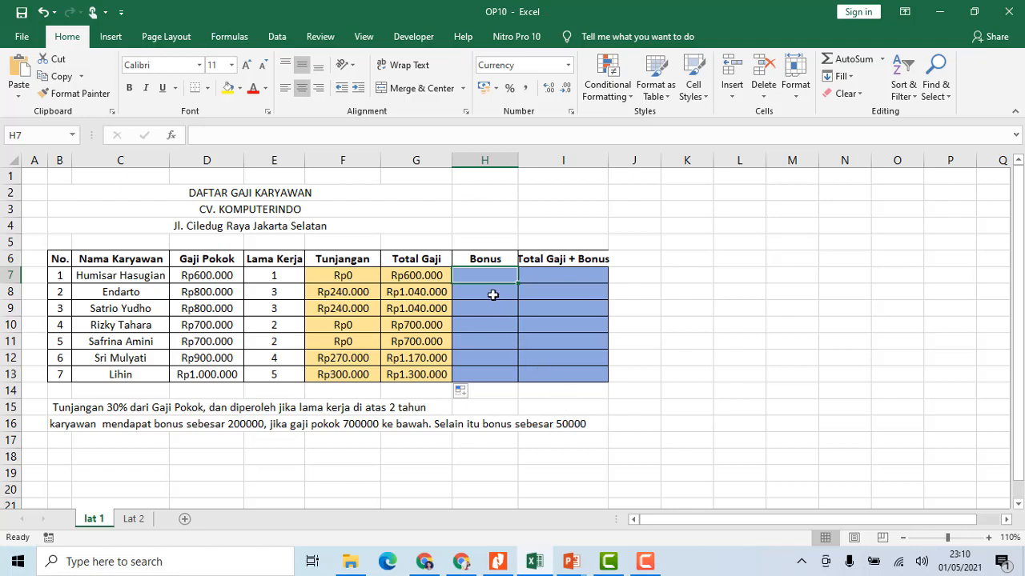
{"action": "type", "text": "="}
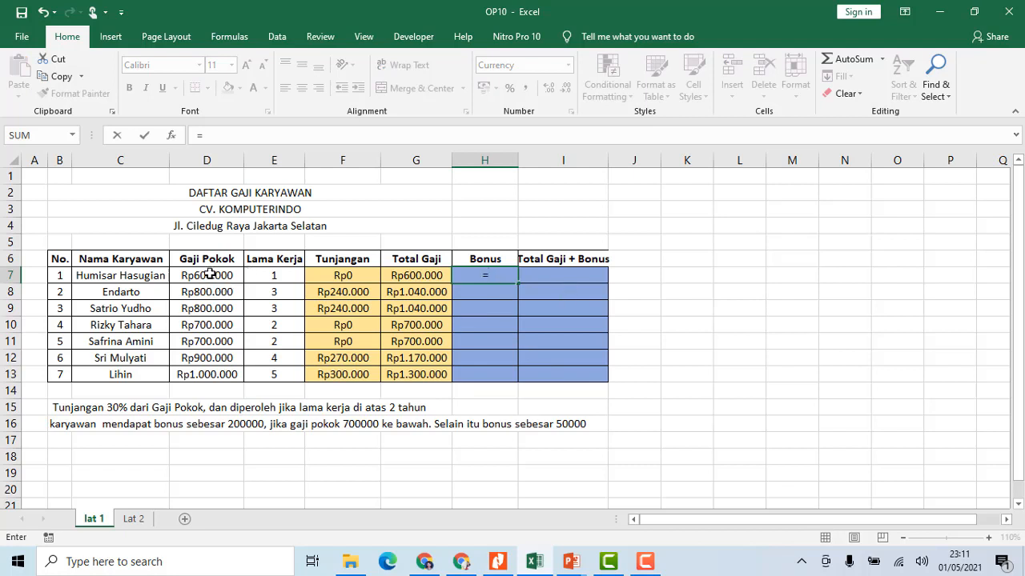
{"action": "type", "text": "if("}
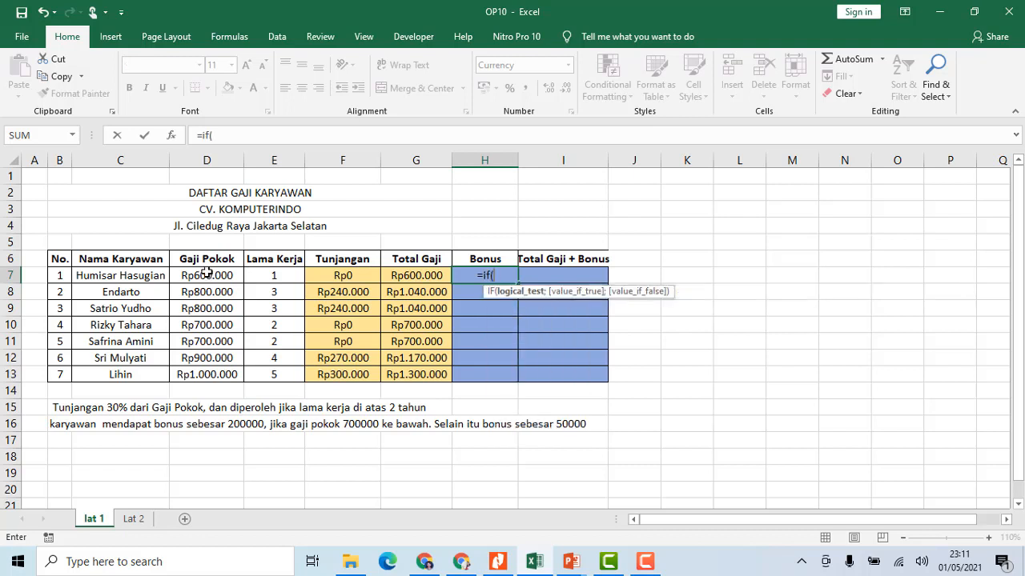
{"action": "left_click", "coordinate": [208, 275]}
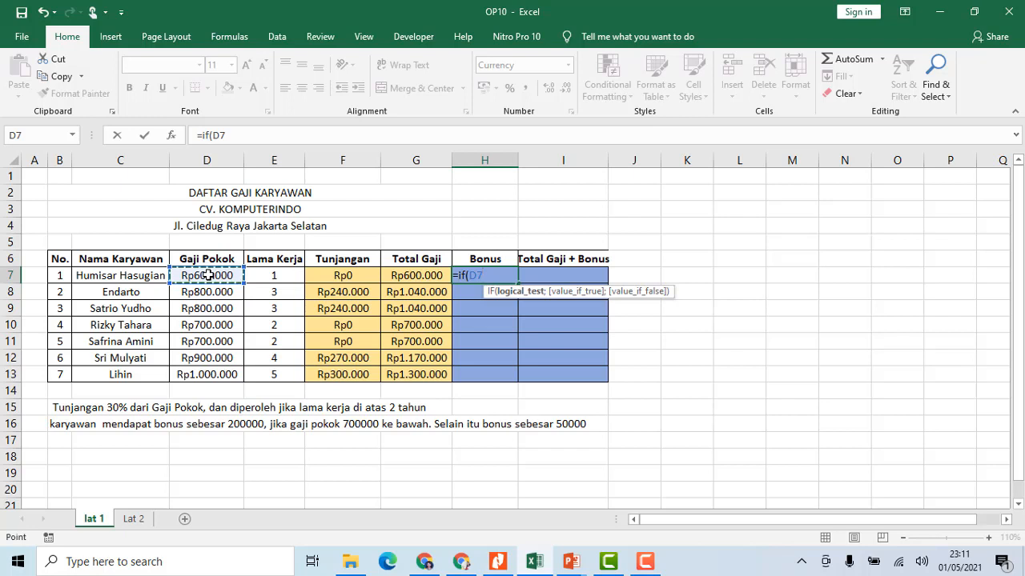
{"action": "type", "text": "<"}
{"action": "type", "text": "70000"}
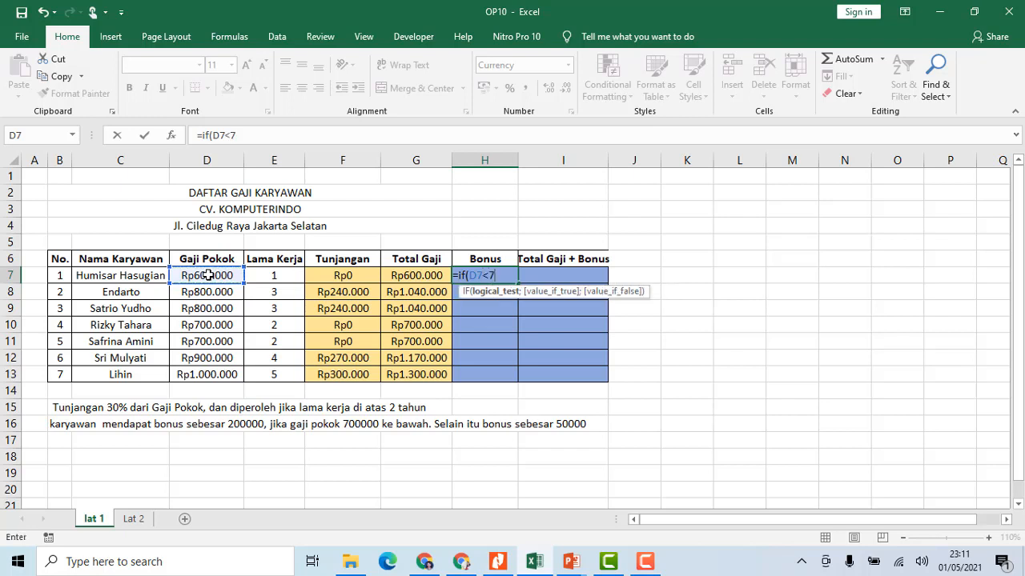
{"action": "type", "text": "0"}
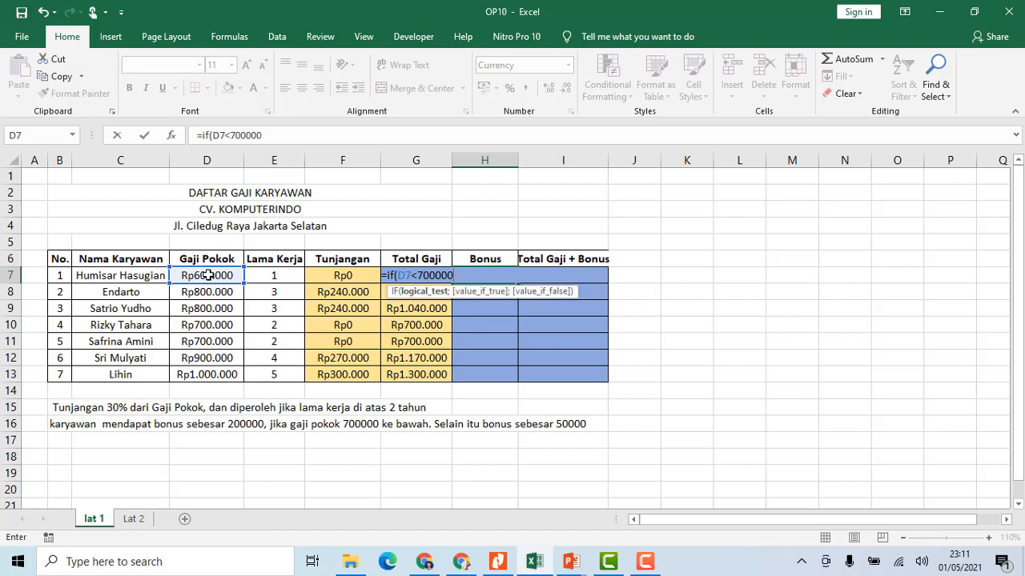
{"action": "type", "text": ";"}
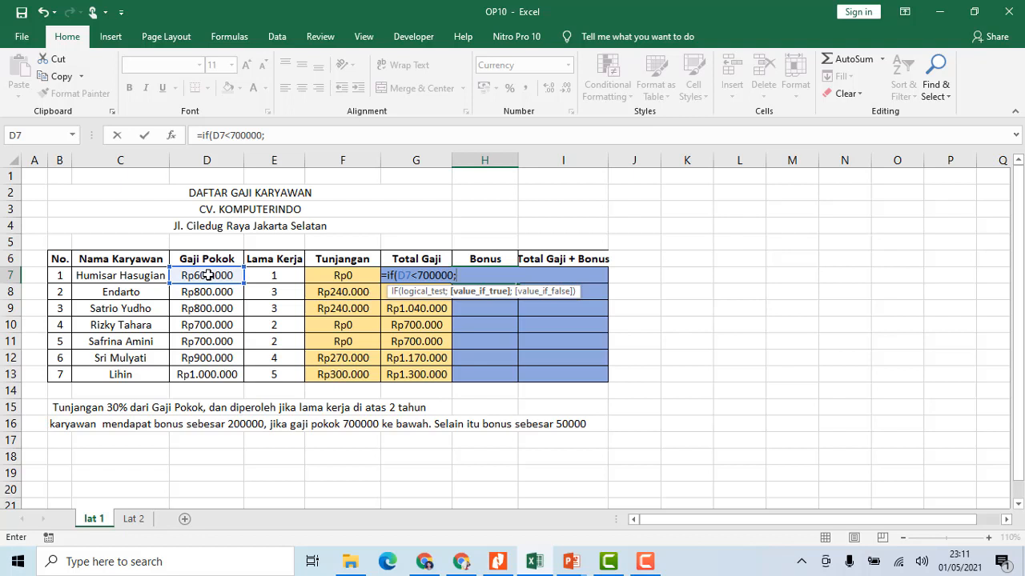
{"action": "type", "text": "200000;"}
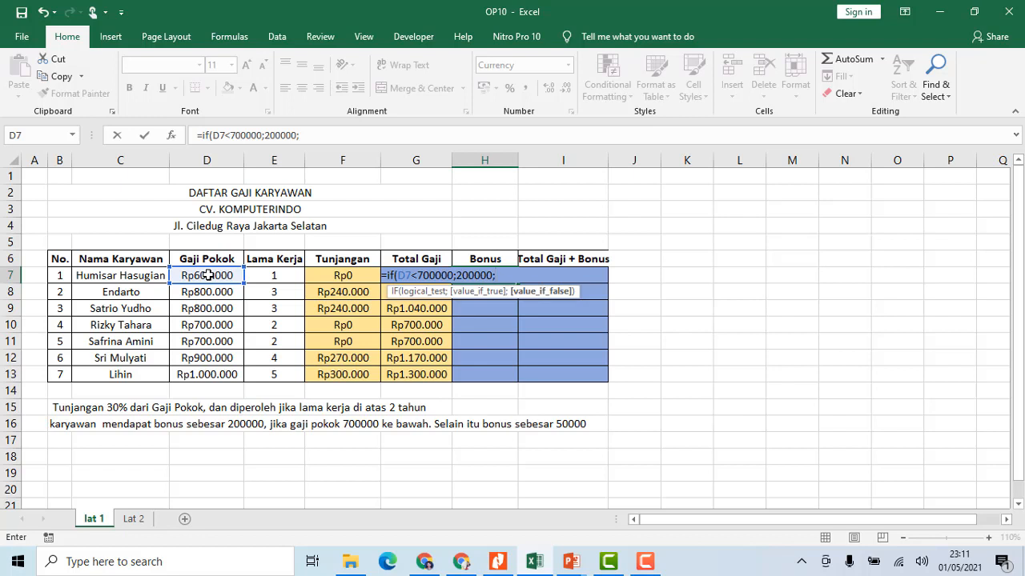
{"action": "type", "text": "50000)"}
{"action": "key", "text": "Return"}
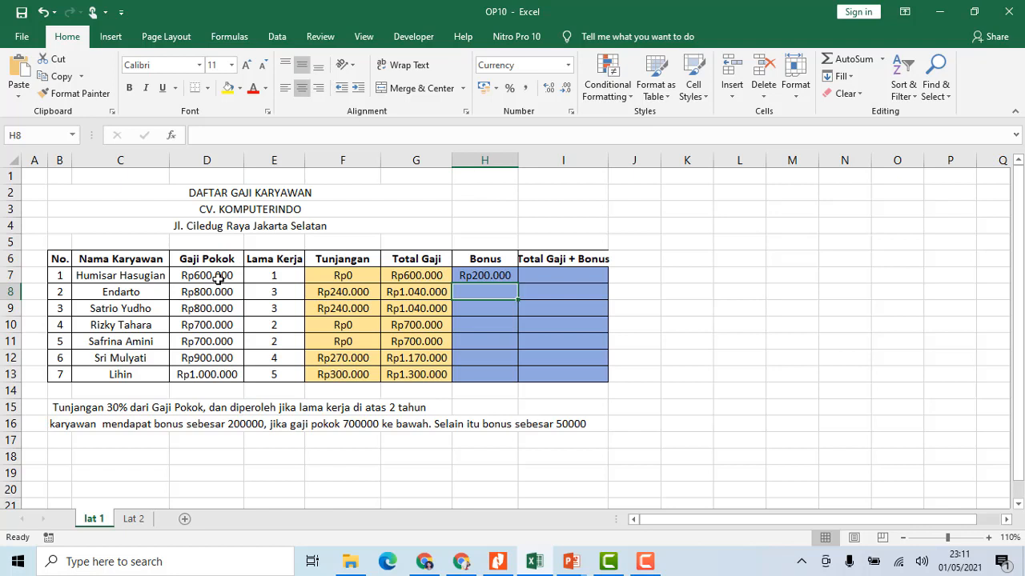
{"action": "left_click", "coordinate": [482, 274]}
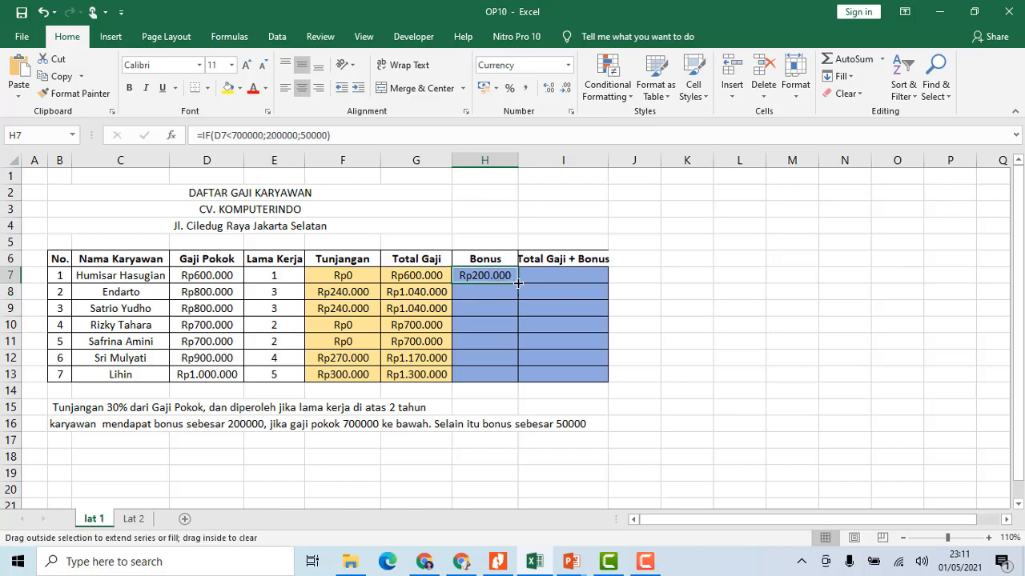
{"action": "double_click", "coordinate": [518, 283]}
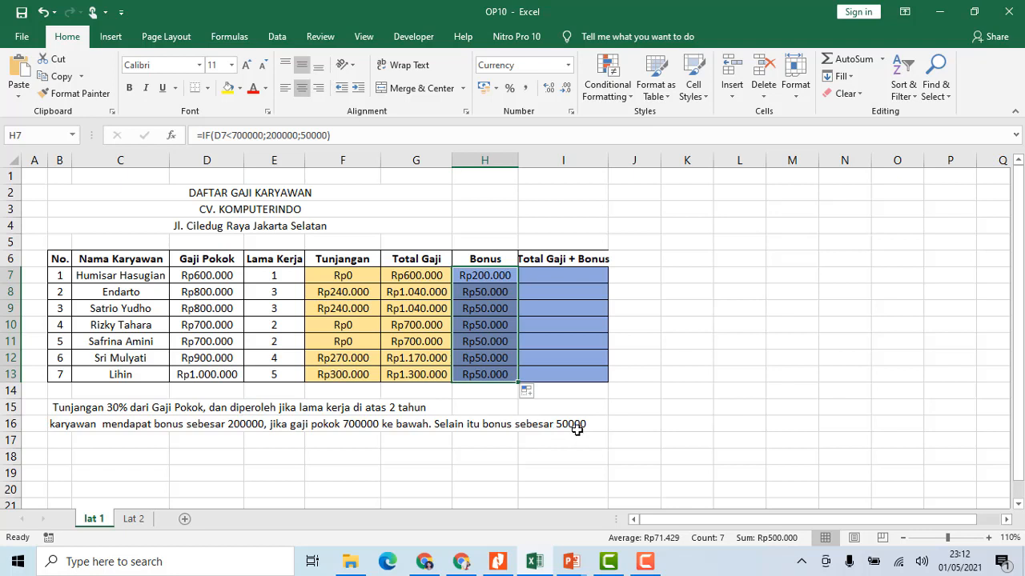
Calculate Total Gaji + Bonus in I7 with =G7+H7 and fill the formula down the column to I13
{"action": "left_click", "coordinate": [579, 277]}
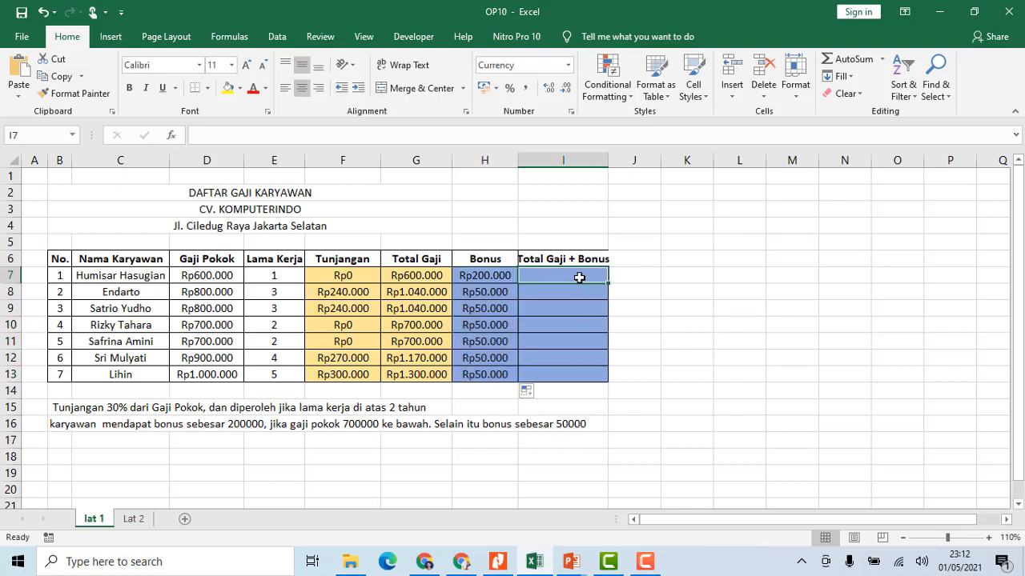
{"action": "type", "text": "="}
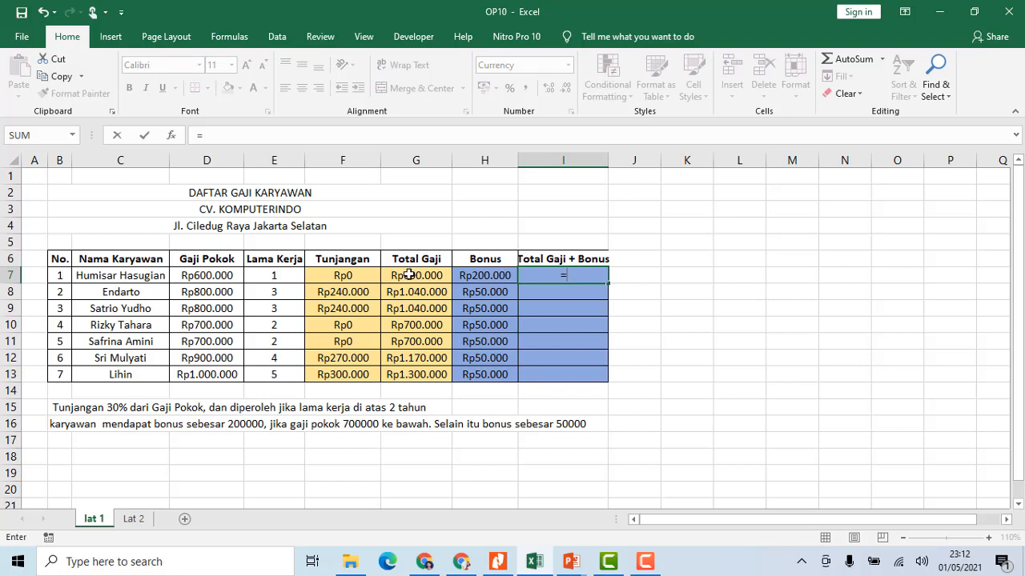
{"action": "left_click", "coordinate": [408, 275]}
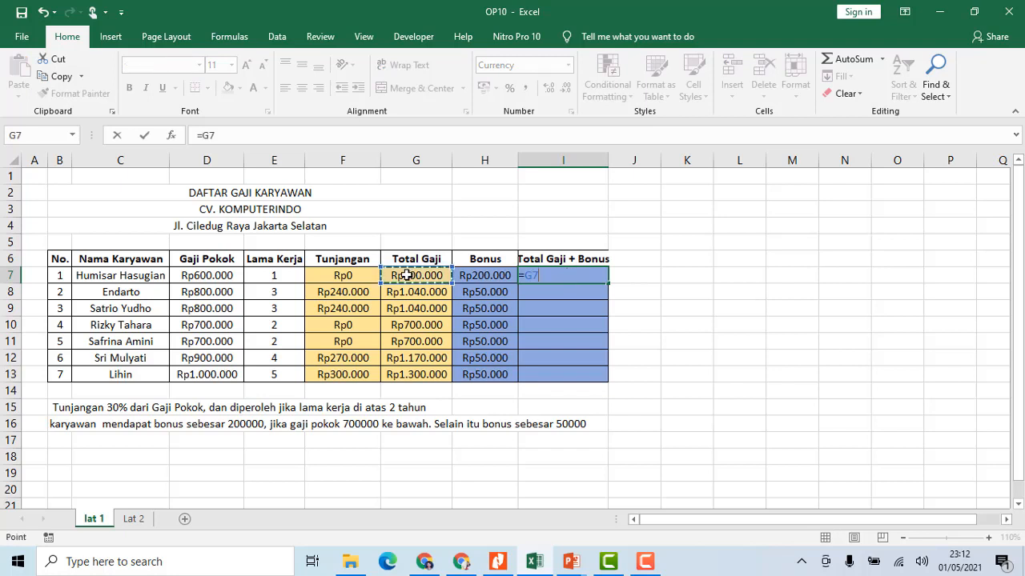
{"action": "type", "text": "+"}
{"action": "left_click", "coordinate": [504, 276]}
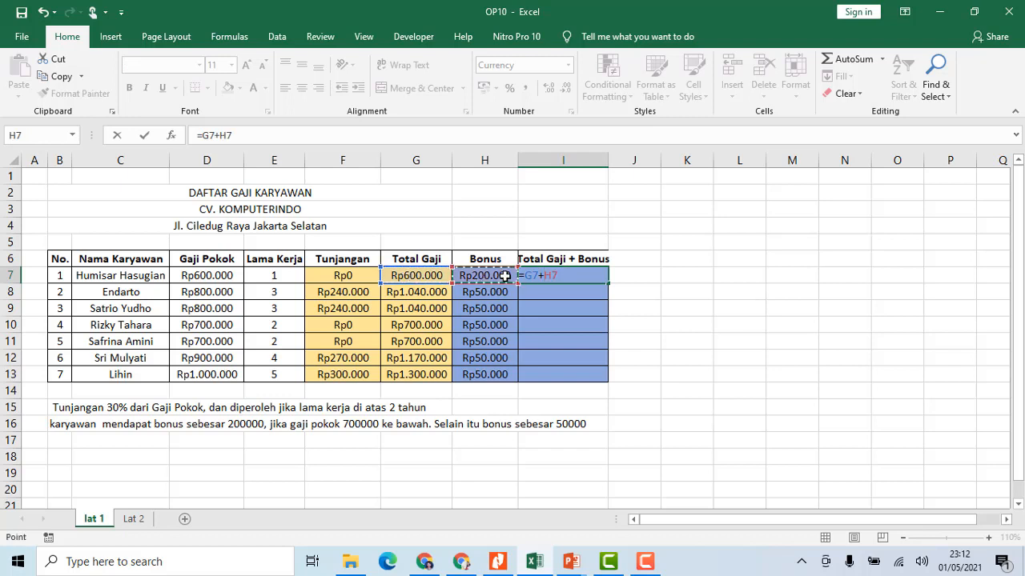
{"action": "key", "text": "Return"}
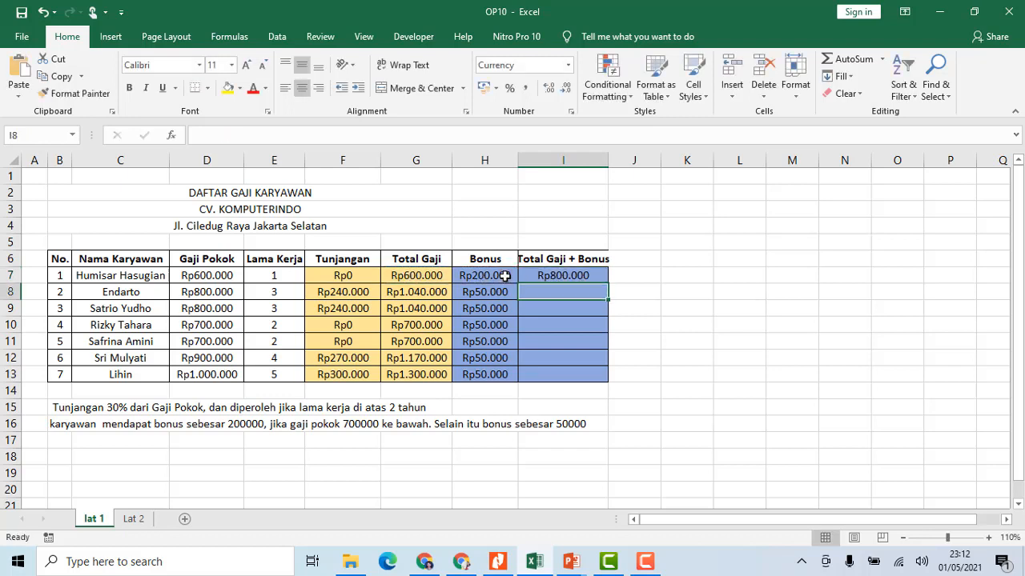
{"action": "left_click", "coordinate": [576, 276]}
{"action": "double_click", "coordinate": [608, 283]}
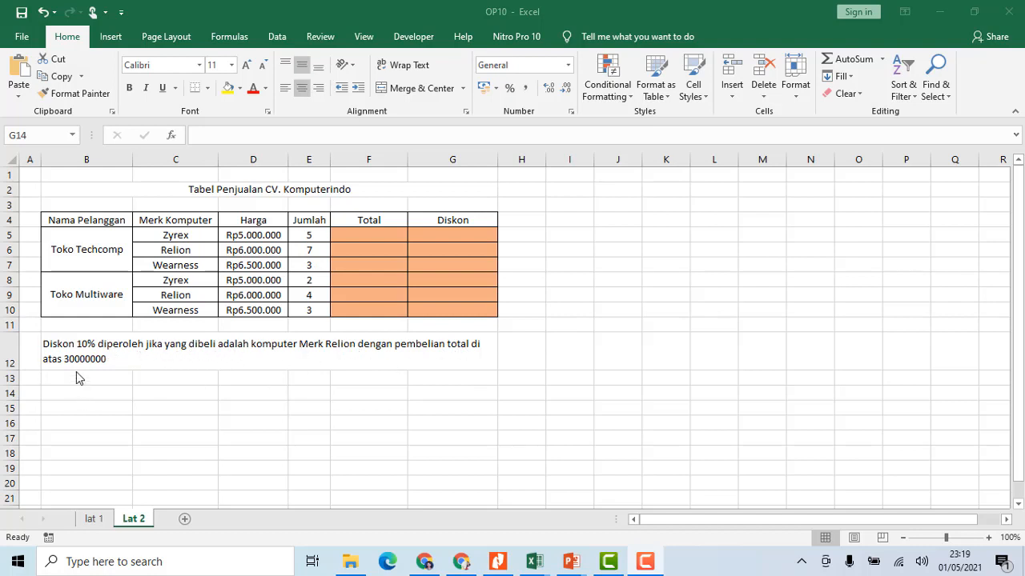
Calculate Total in F5 of the Lat 2 sales table with =D5*E5 and fill the formula down to F10
{"action": "double_click", "coordinate": [375, 237]}
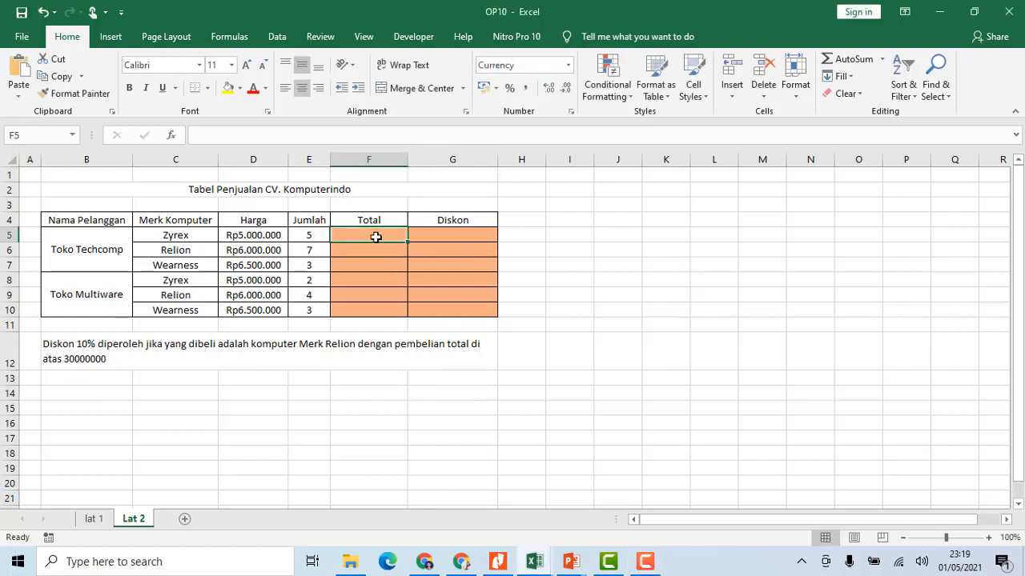
{"action": "type", "text": "="}
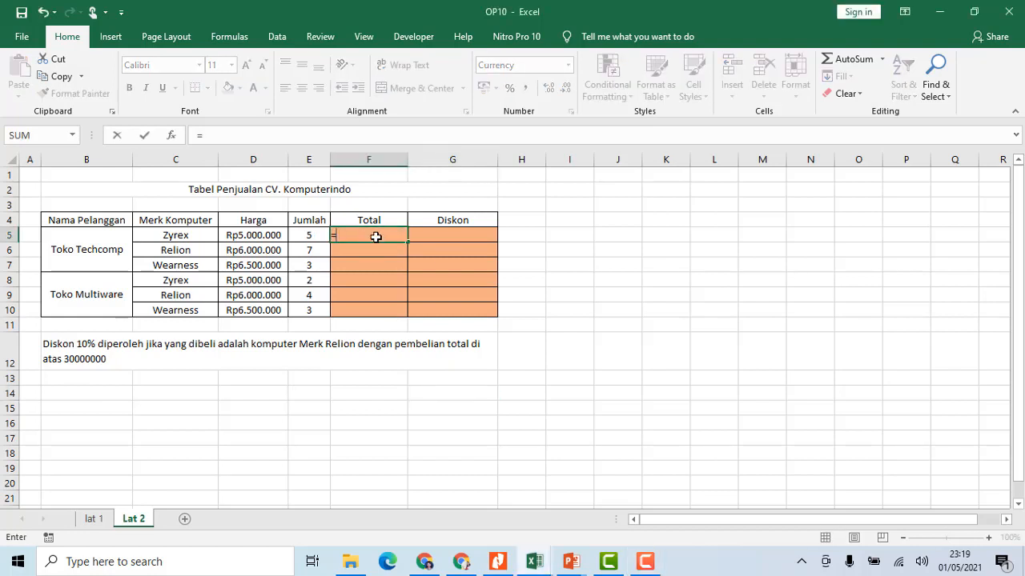
{"action": "left_click", "coordinate": [260, 233]}
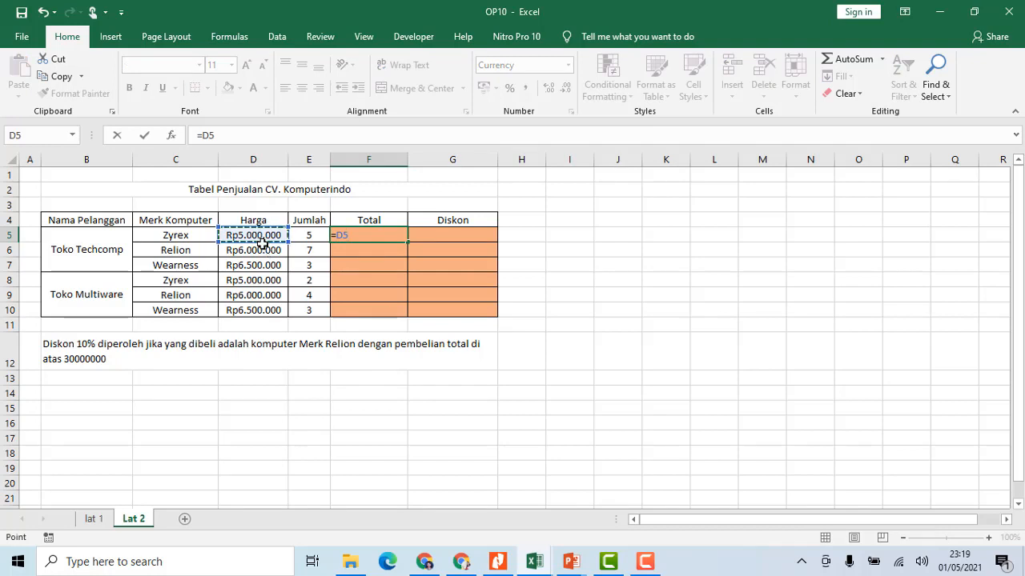
{"action": "type", "text": "*"}
{"action": "left_click", "coordinate": [307, 235]}
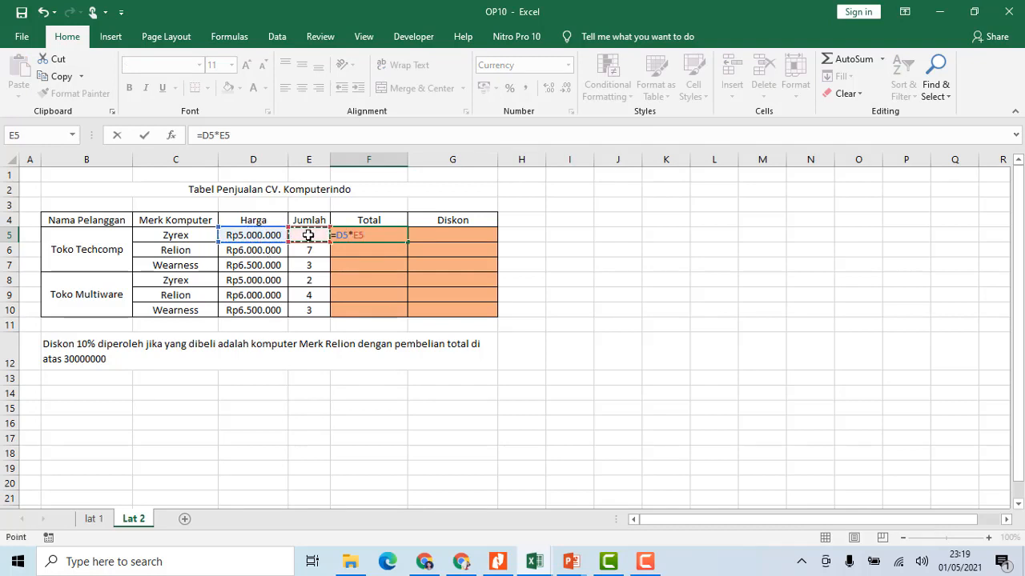
{"action": "key", "text": "Return"}
{"action": "left_click", "coordinate": [368, 234]}
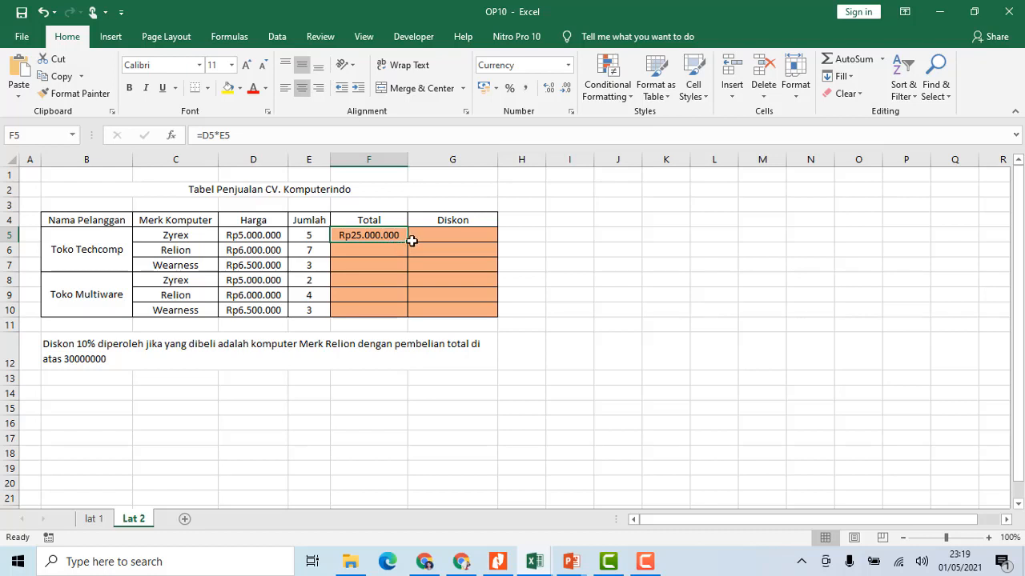
{"action": "left_click", "coordinate": [412, 242]}
{"action": "left_click", "coordinate": [396, 236]}
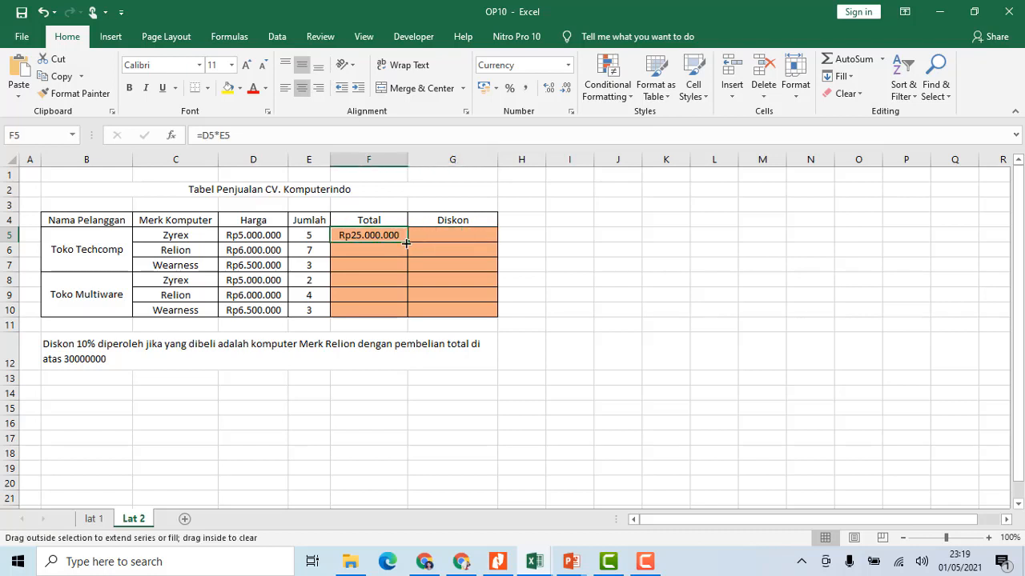
{"action": "double_click", "coordinate": [407, 243]}
Enter the discount formula =IF(AND(C5="Relion";F5>30000000);10%*F5;0) in G5 and fill the Diskon column down to G10
{"action": "left_click", "coordinate": [433, 235]}
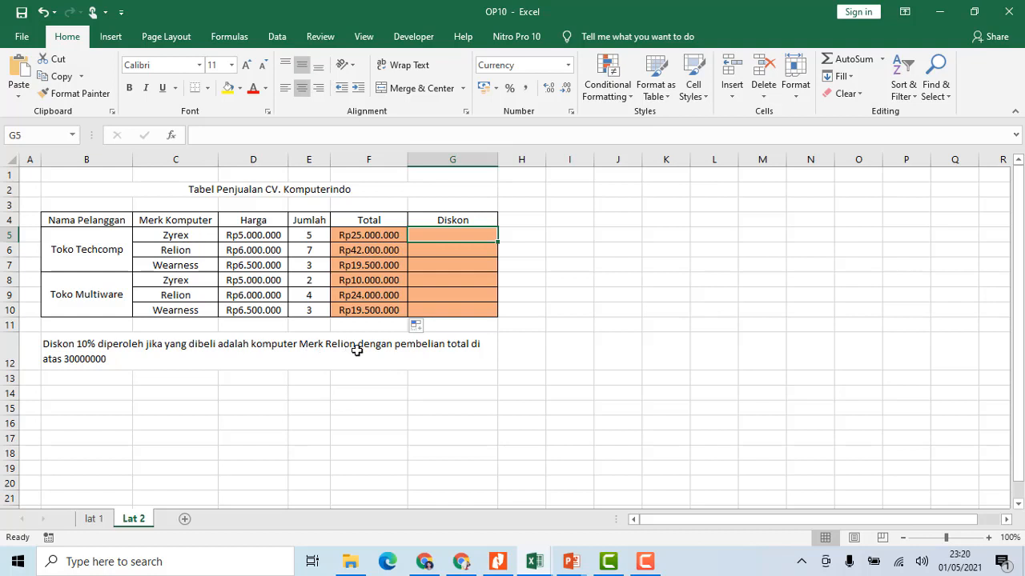
{"action": "type", "text": "="}
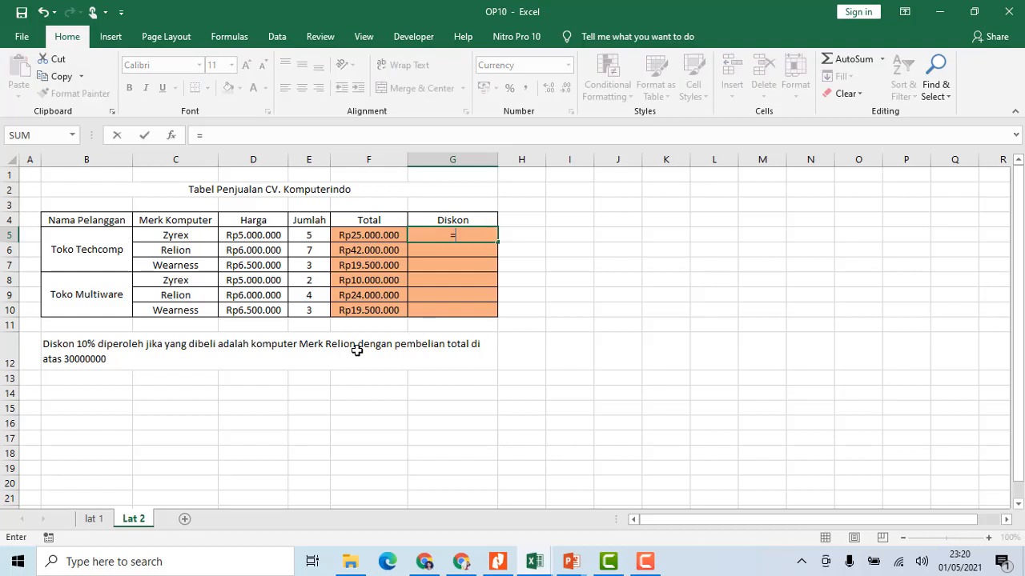
{"action": "type", "text": "if("}
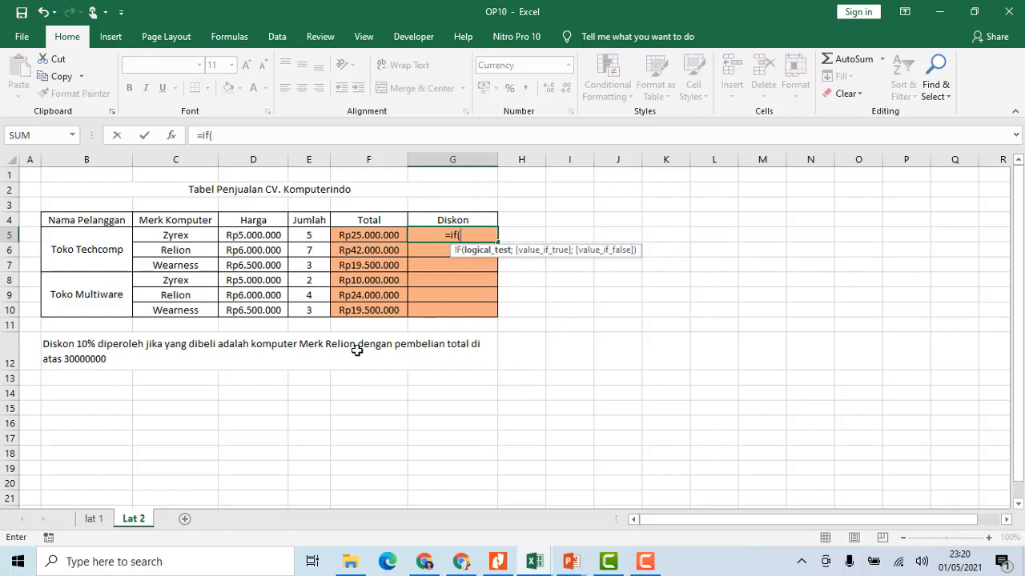
{"action": "type", "text": "AND"}
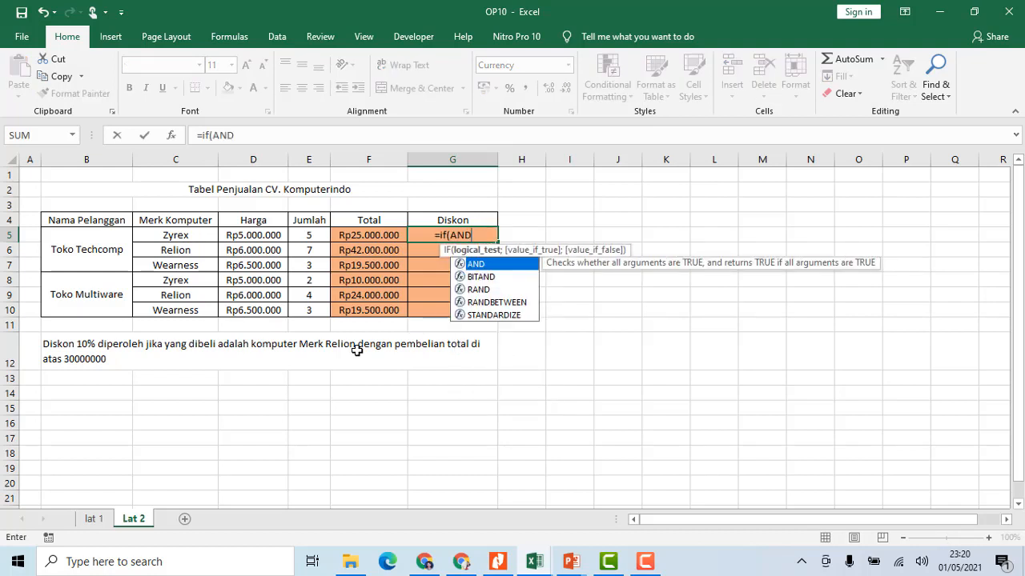
{"action": "type", "text": "("}
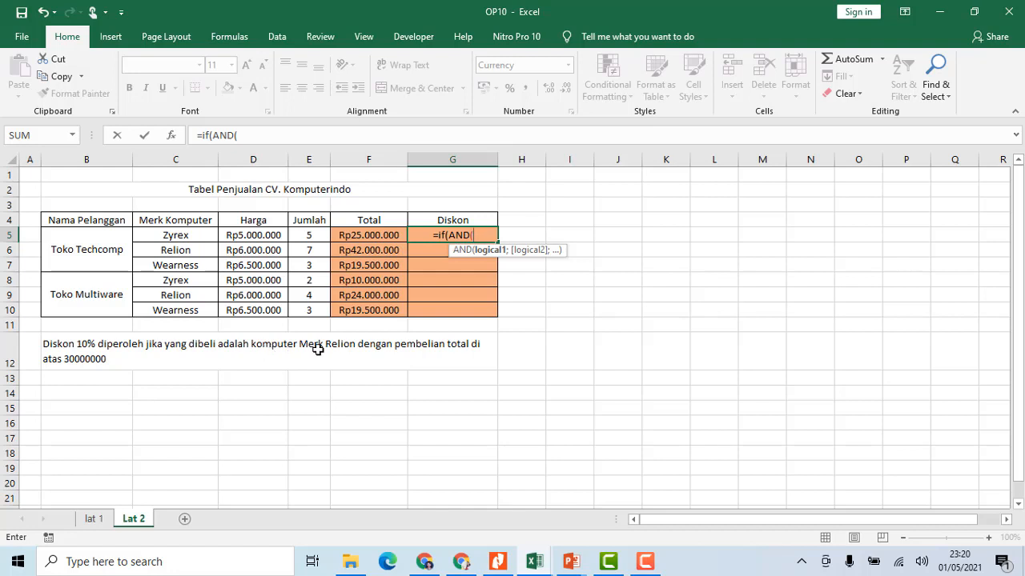
{"action": "left_click", "coordinate": [192, 235]}
{"action": "type", "text": "="}
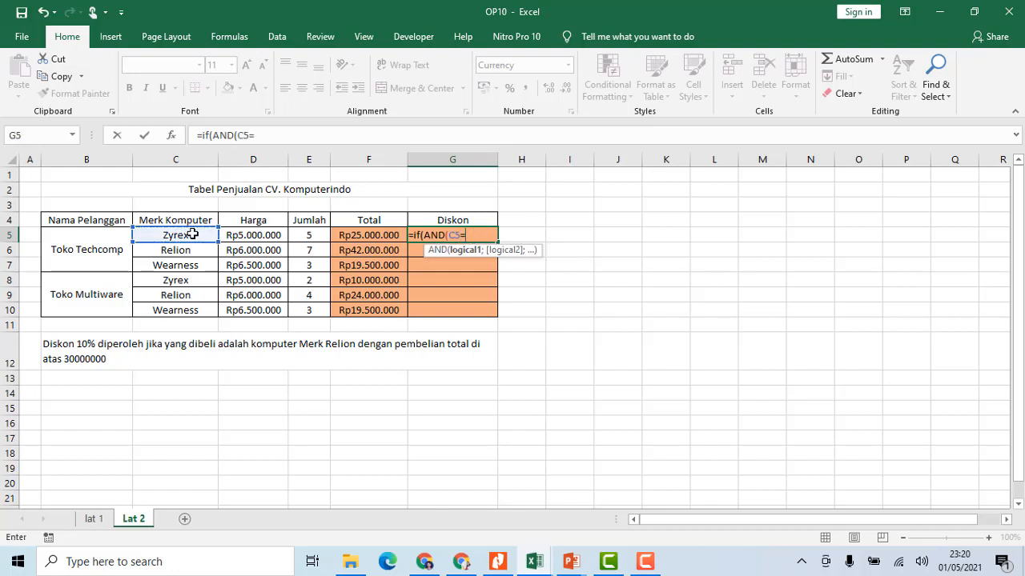
{"action": "type", "text": "\"Relion\""}
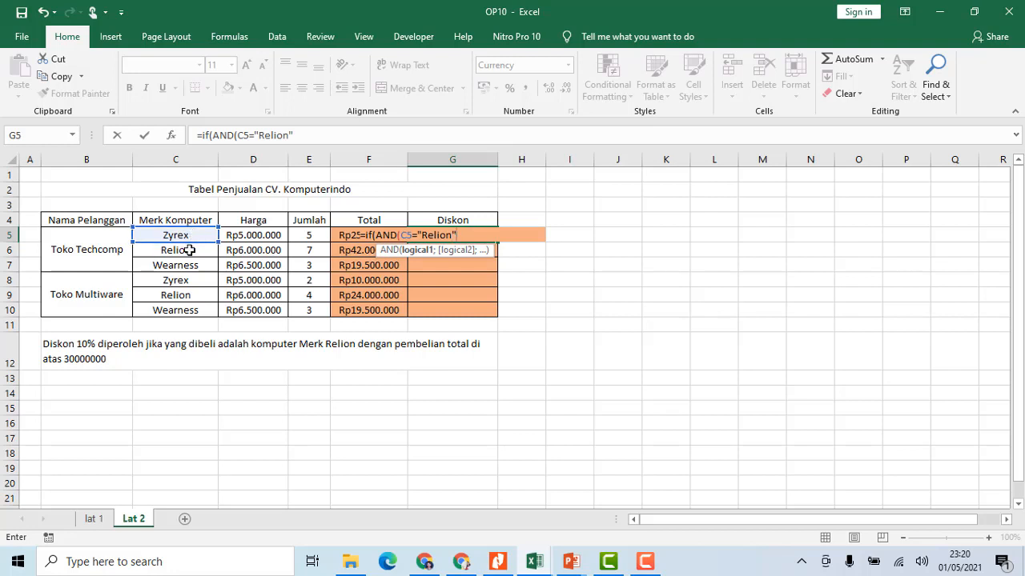
{"action": "type", "text": ";"}
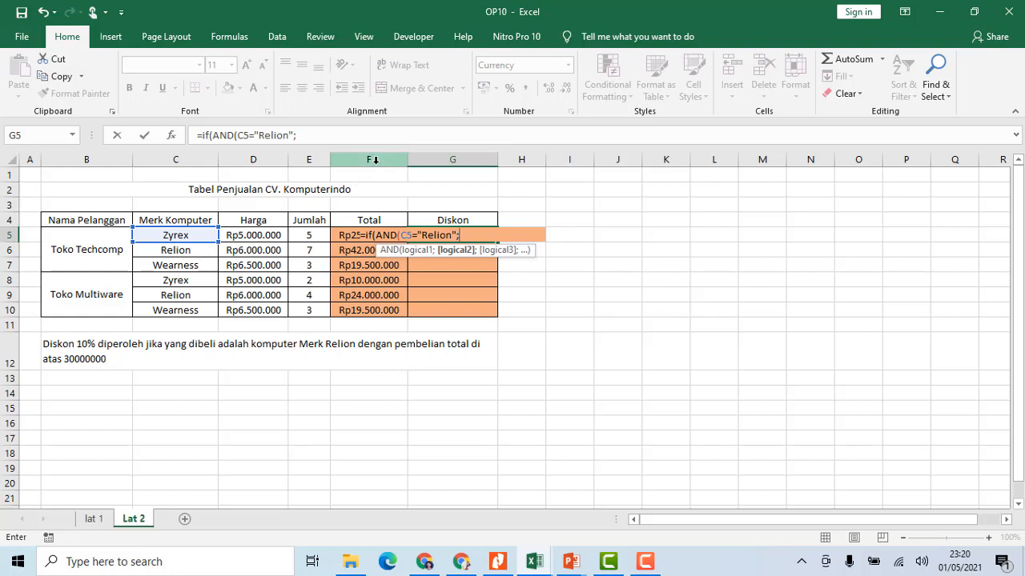
{"action": "type", "text": "F5>30000000"}
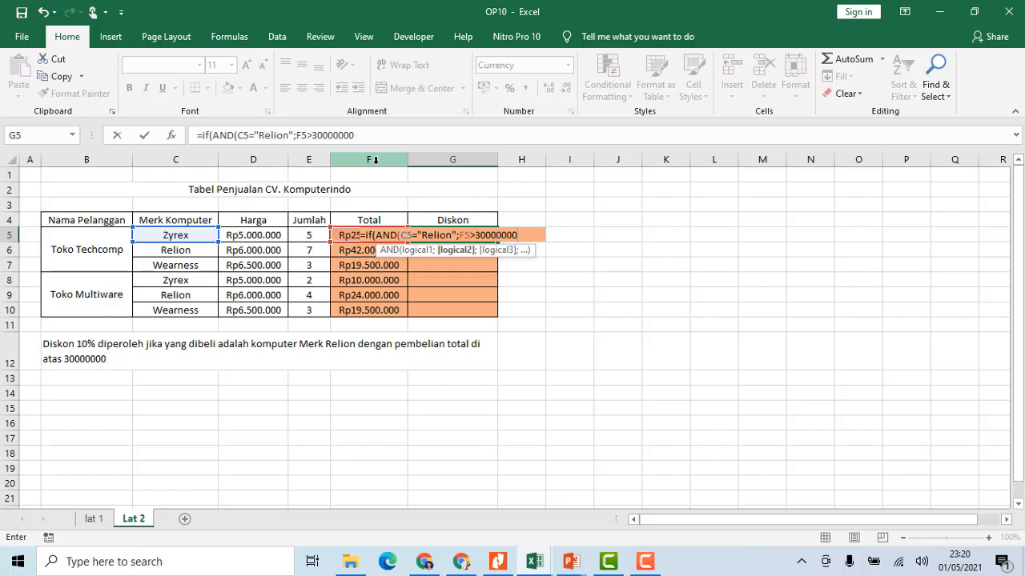
{"action": "type", "text": ")"}
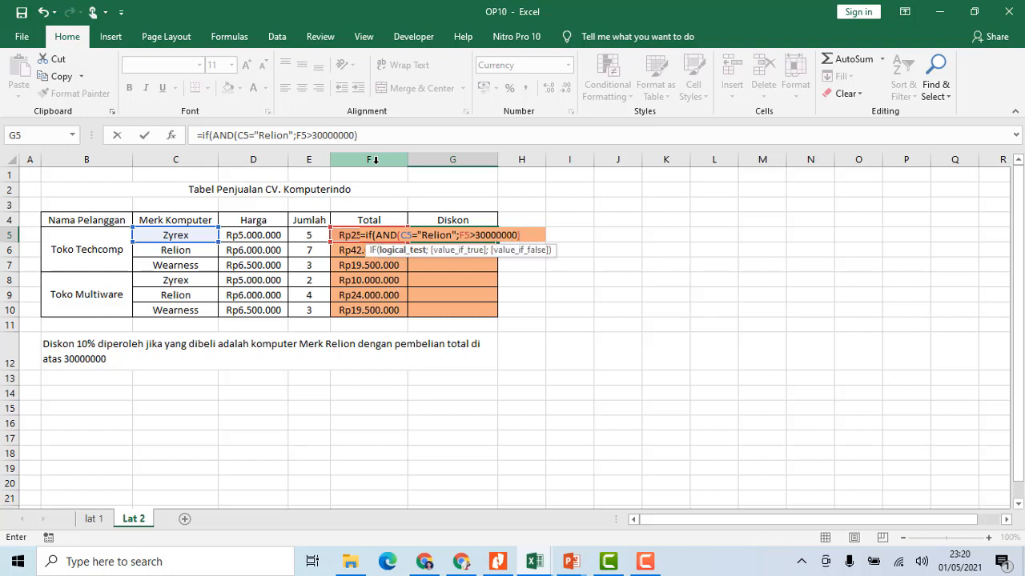
{"action": "type", "text": ";"}
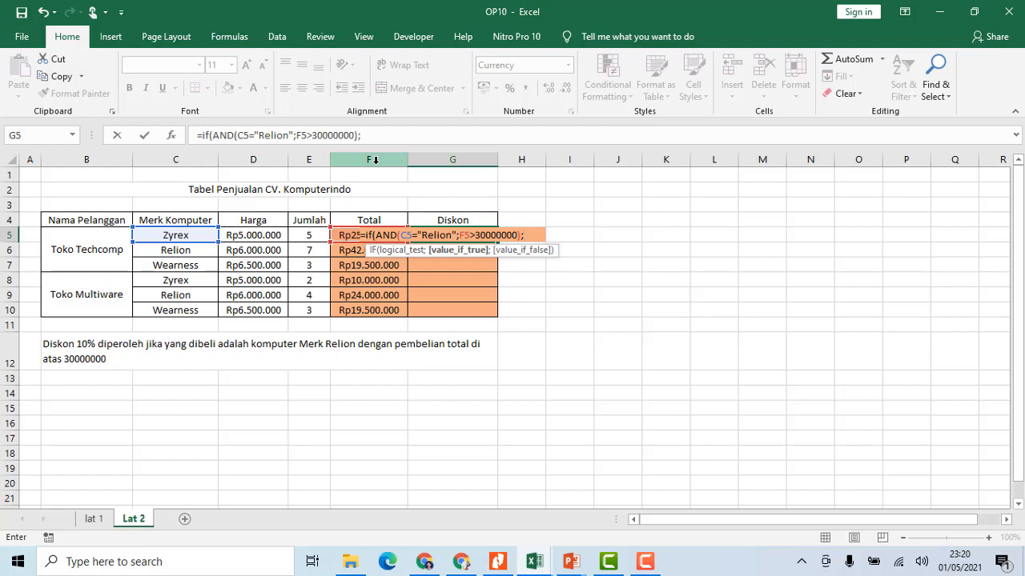
{"action": "type", "text": "10"}
{"action": "type", "text": "%"}
{"action": "type", "text": "*"}
{"action": "type", "text": "F5"}
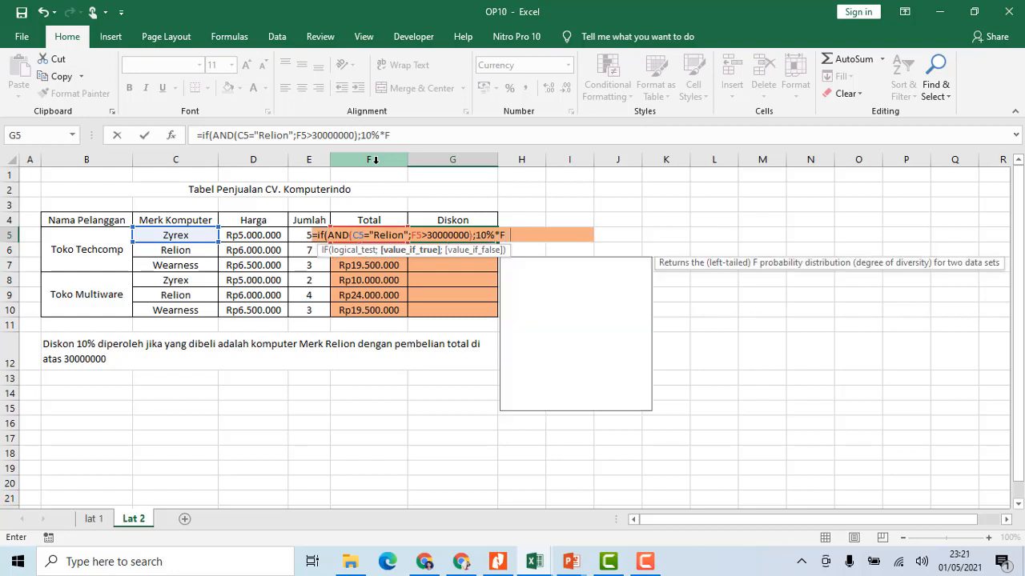
{"action": "type", "text": ";"}
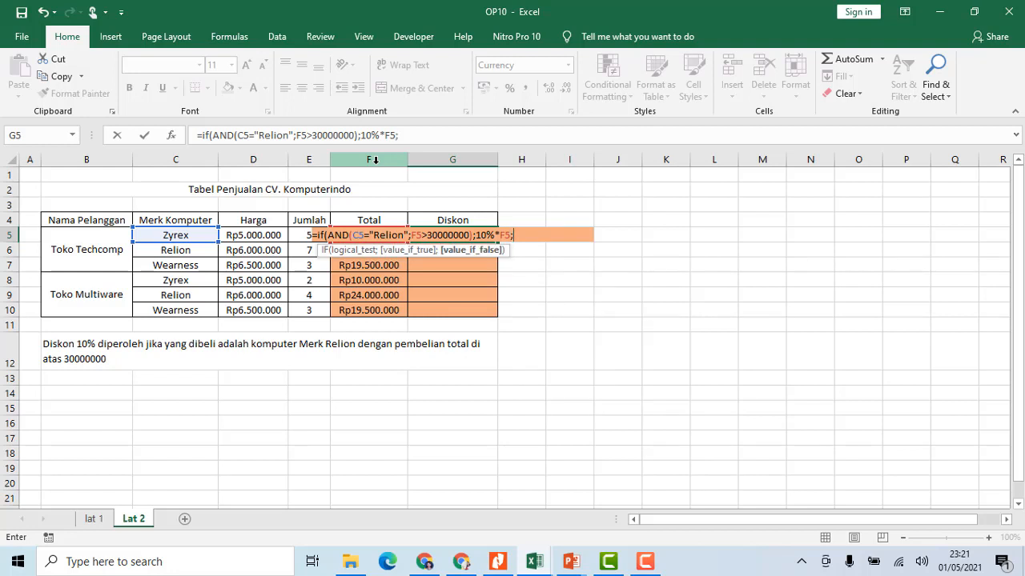
{"action": "type", "text": "0)"}
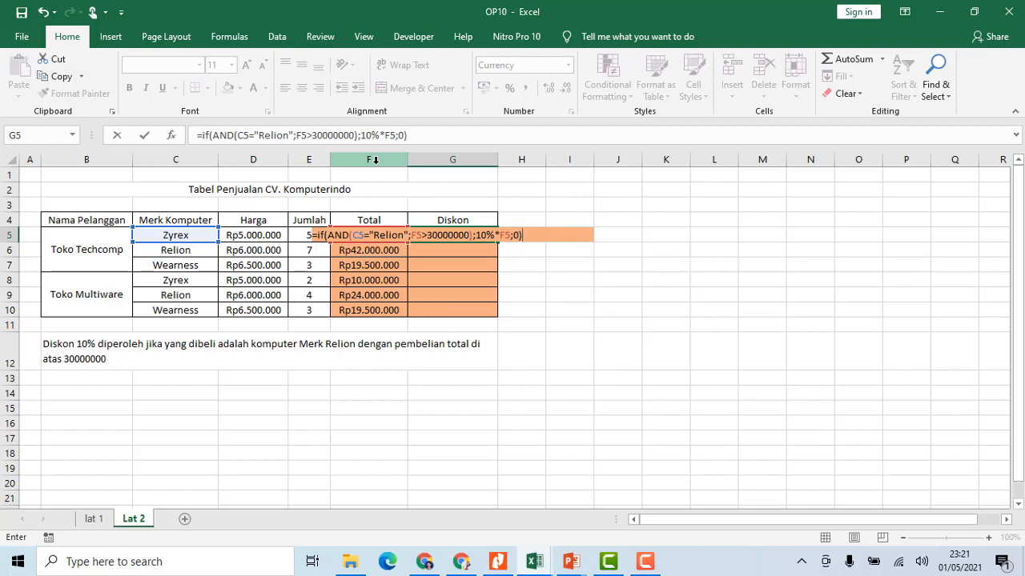
{"action": "key", "text": "Return"}
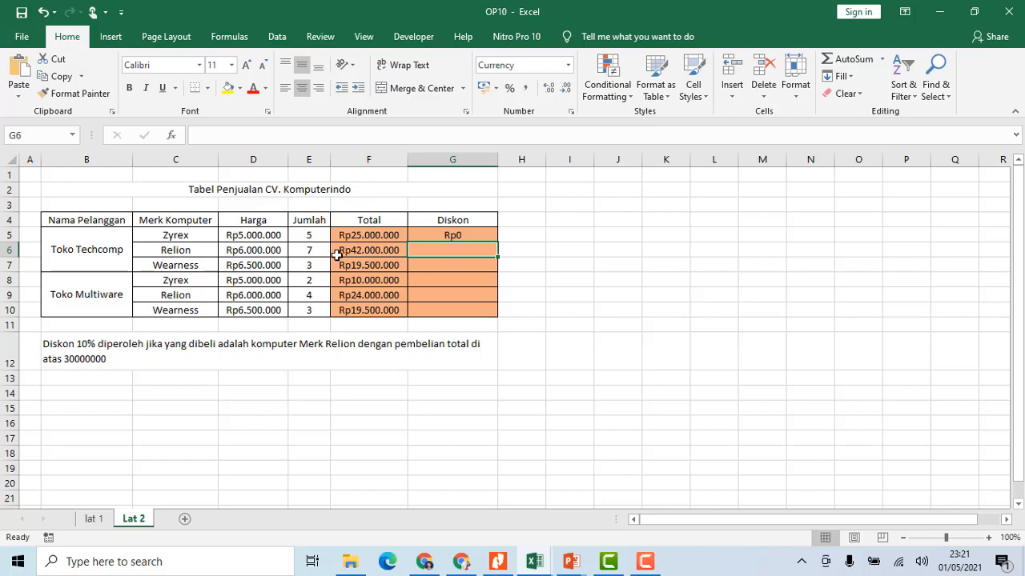
{"action": "left_click", "coordinate": [424, 233]}
{"action": "double_click", "coordinate": [498, 242]}
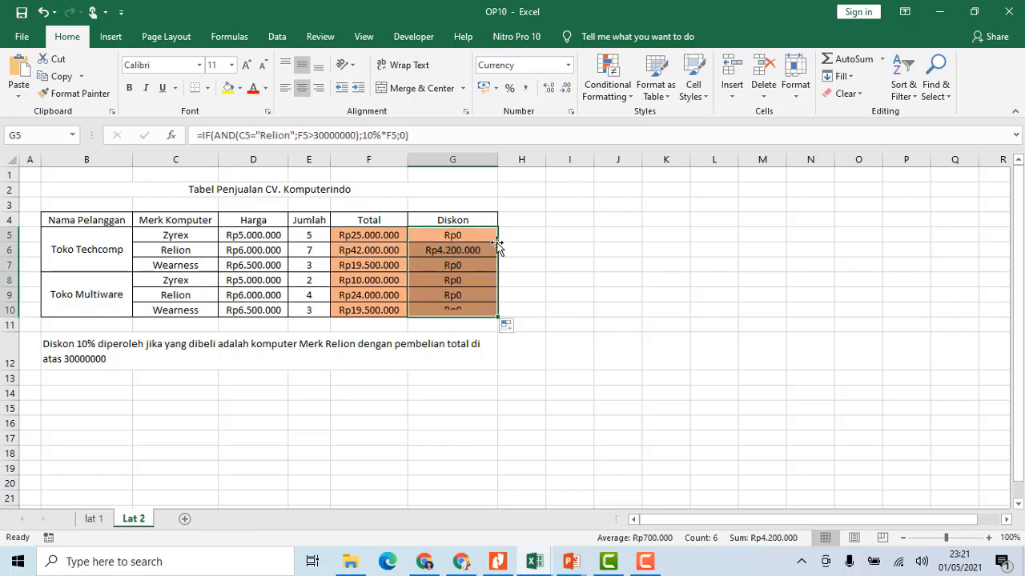
Review the discount formulas in G6 and G5 against the brand and total conditions
{"action": "left_click", "coordinate": [538, 253]}
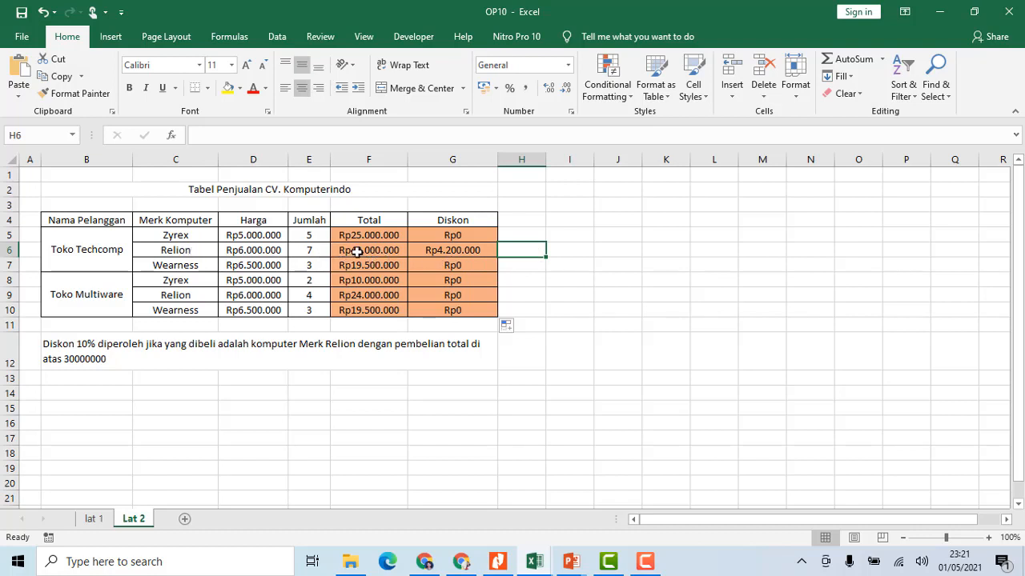
{"action": "left_click", "coordinate": [460, 250]}
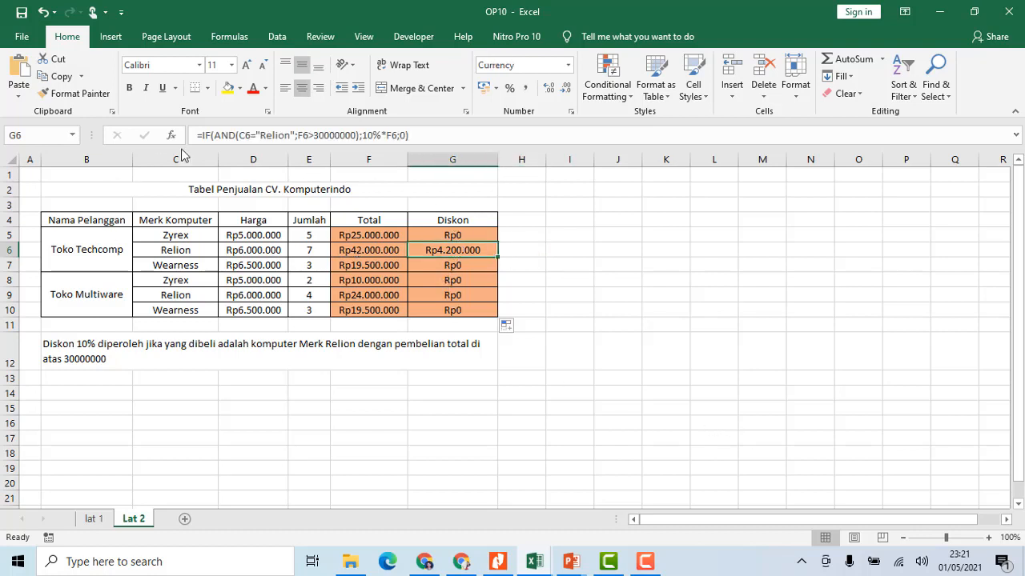
{"action": "left_click", "coordinate": [409, 234]}
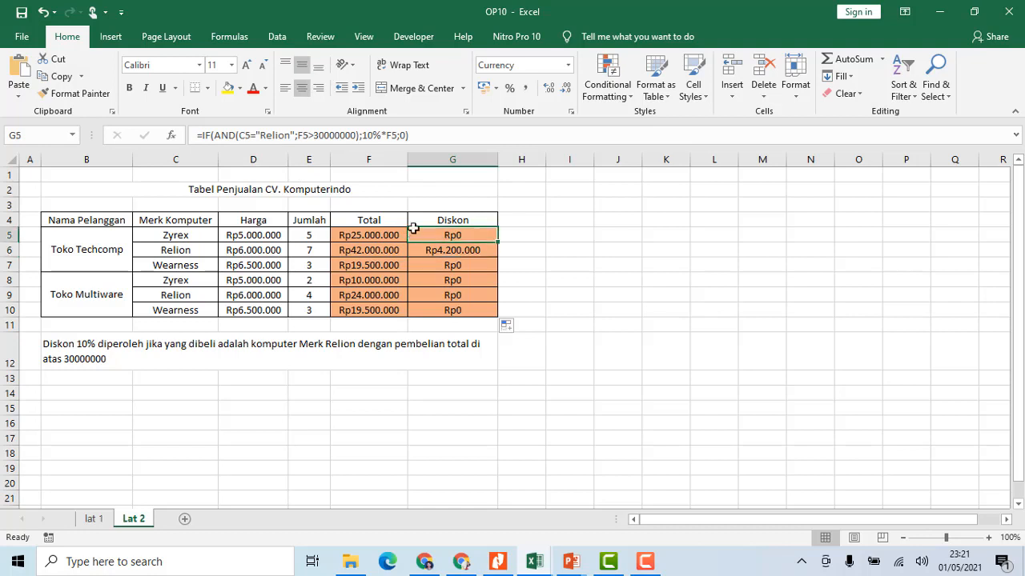